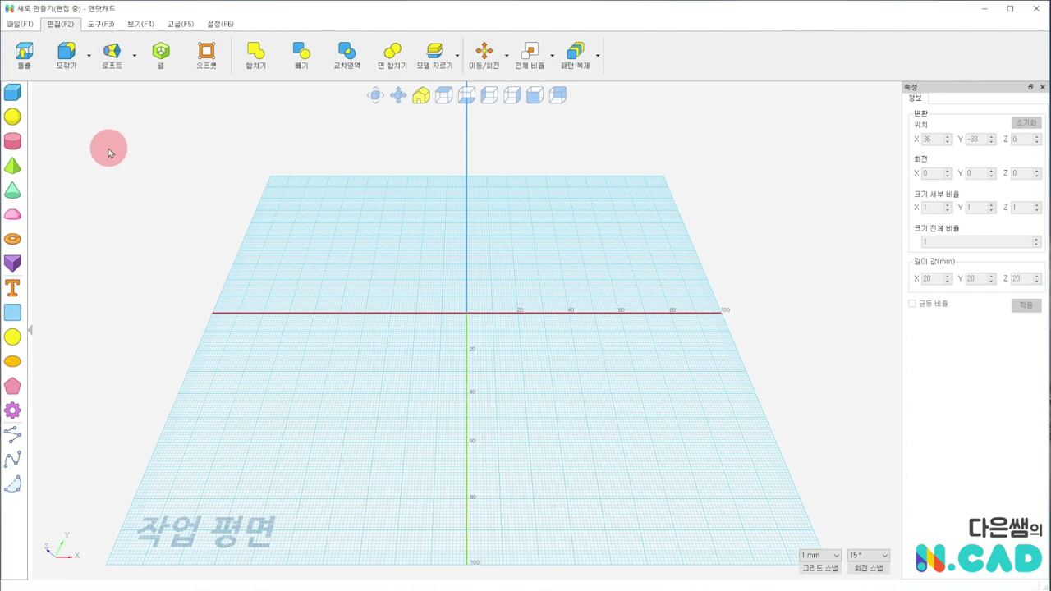
Place three 20 mm cubes: one left of centre, one at front right, one just right of centre
{"action": "left_click", "coordinate": [14, 97]}
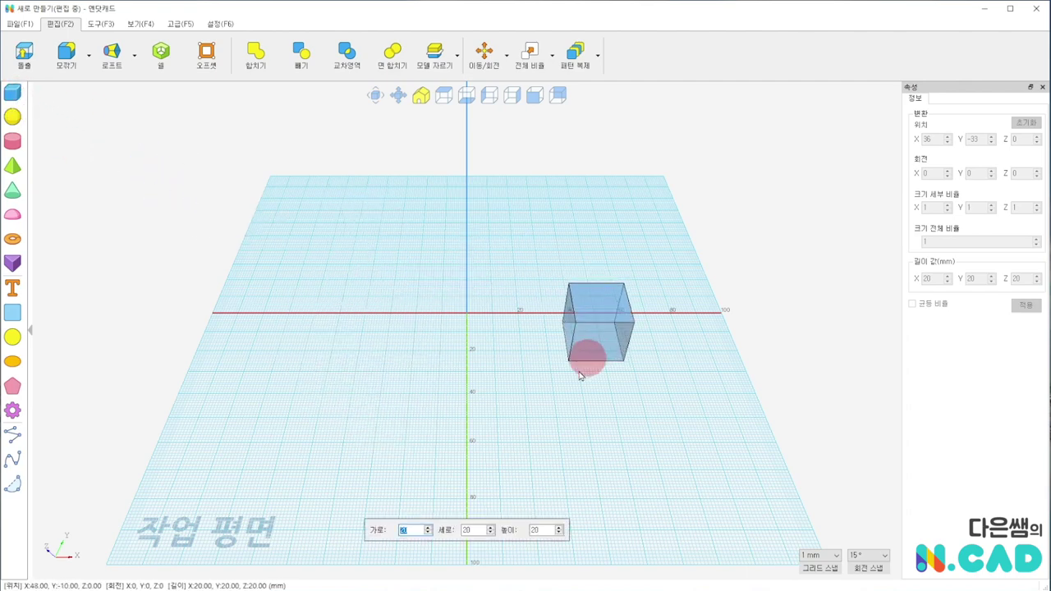
{"action": "left_click", "coordinate": [324, 324]}
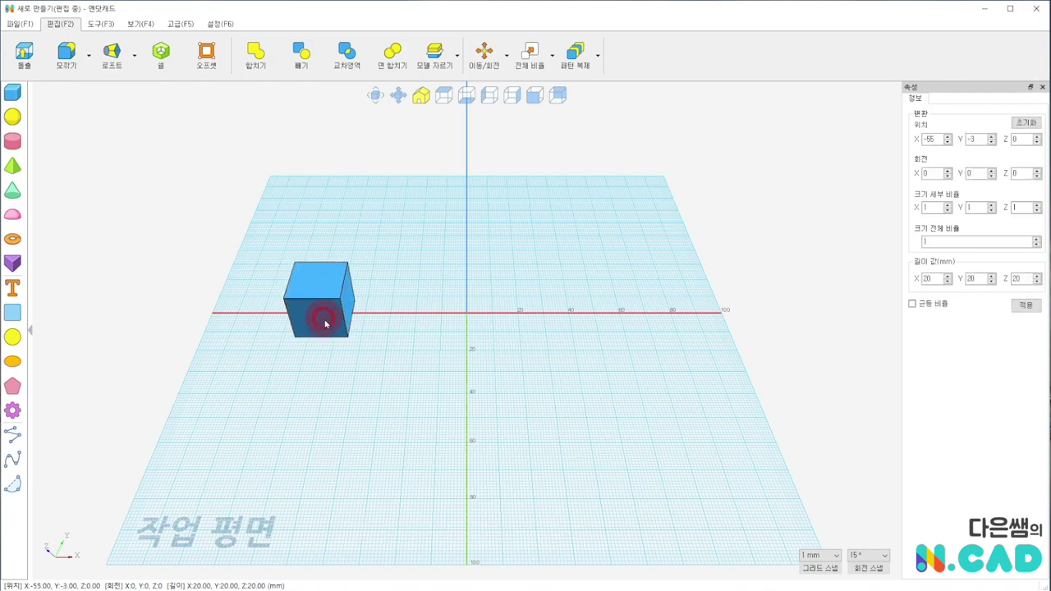
{"action": "left_click", "coordinate": [15, 95]}
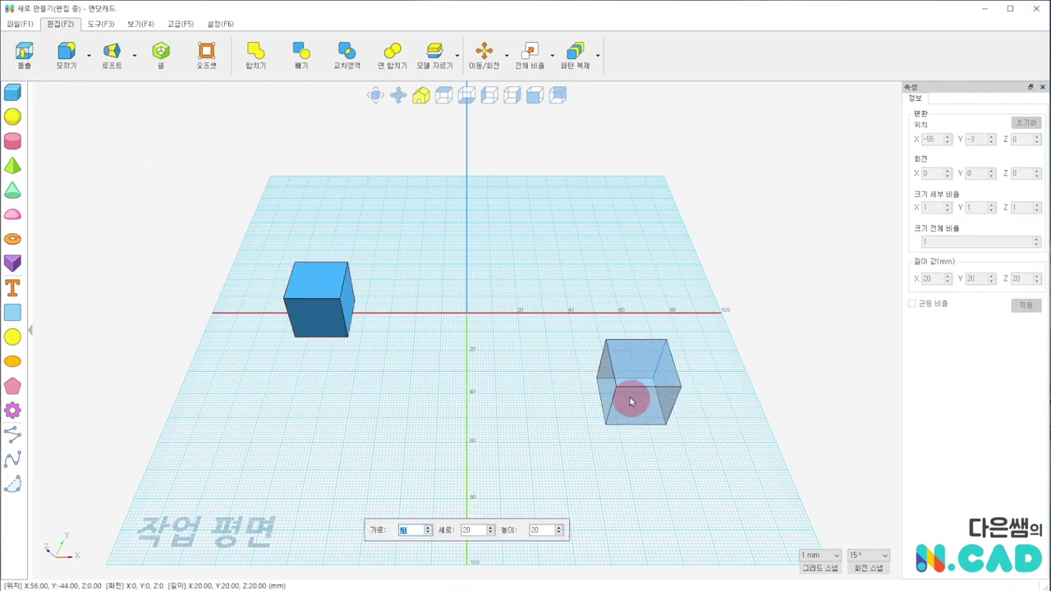
{"action": "left_click", "coordinate": [615, 374]}
{"action": "right_click_drag", "start_coordinate": [479, 412], "coordinate": [482, 357]}
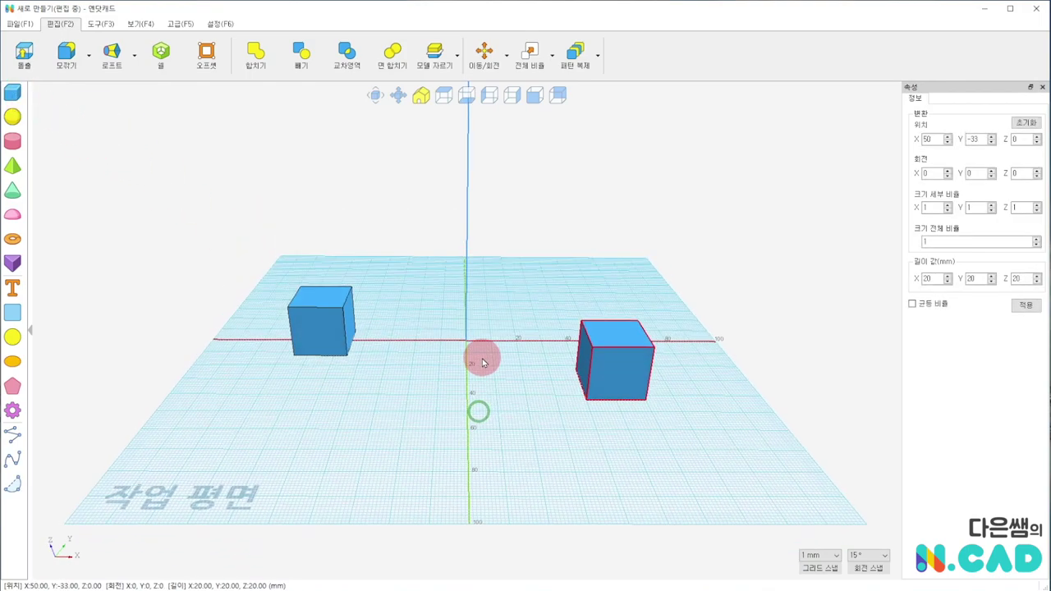
{"action": "left_click", "coordinate": [18, 96]}
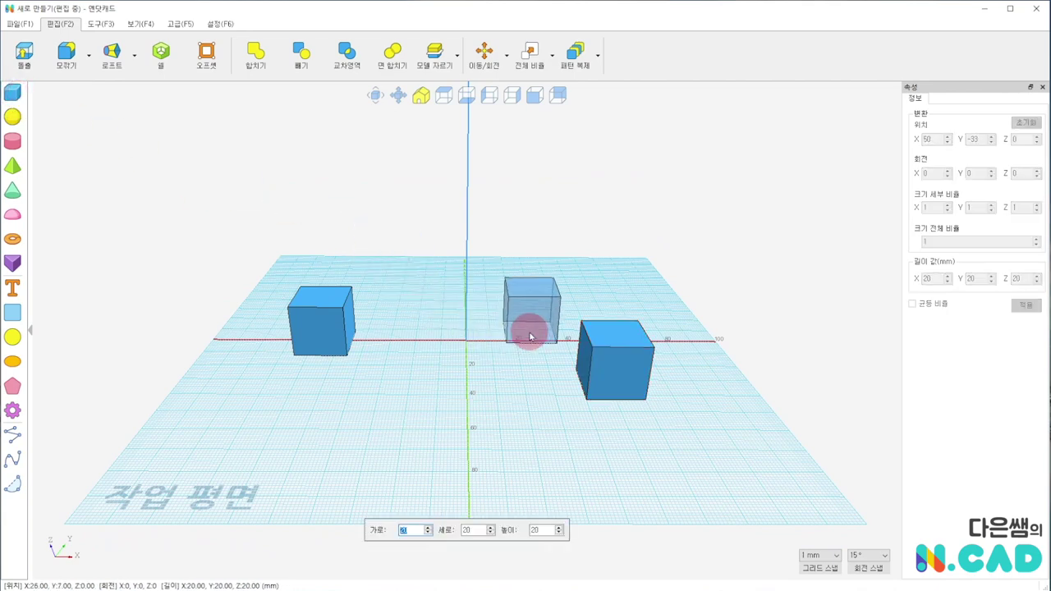
{"action": "left_click", "coordinate": [533, 329]}
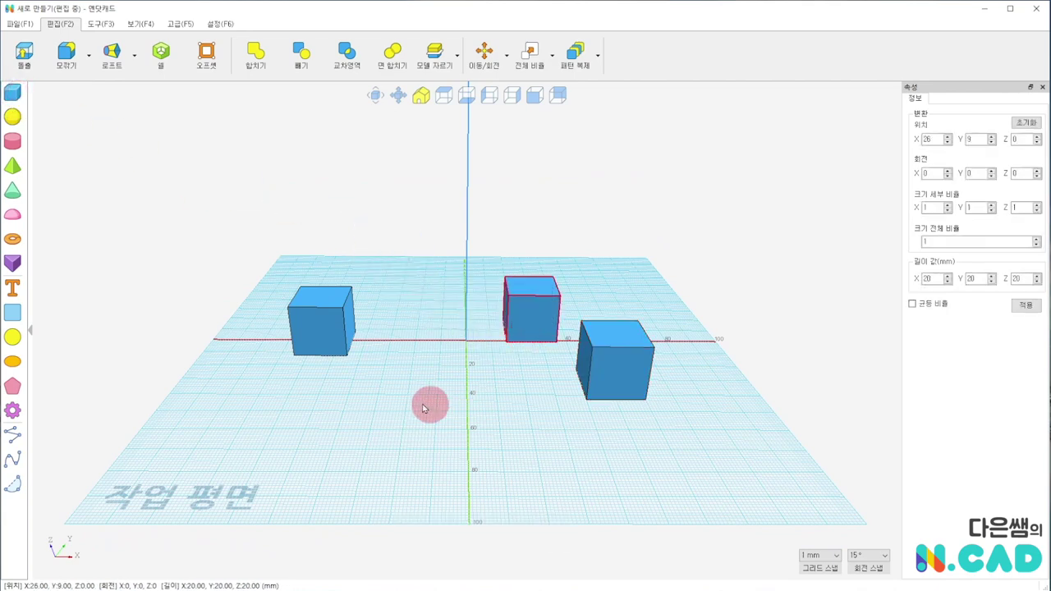
{"action": "left_click", "coordinate": [15, 147]}
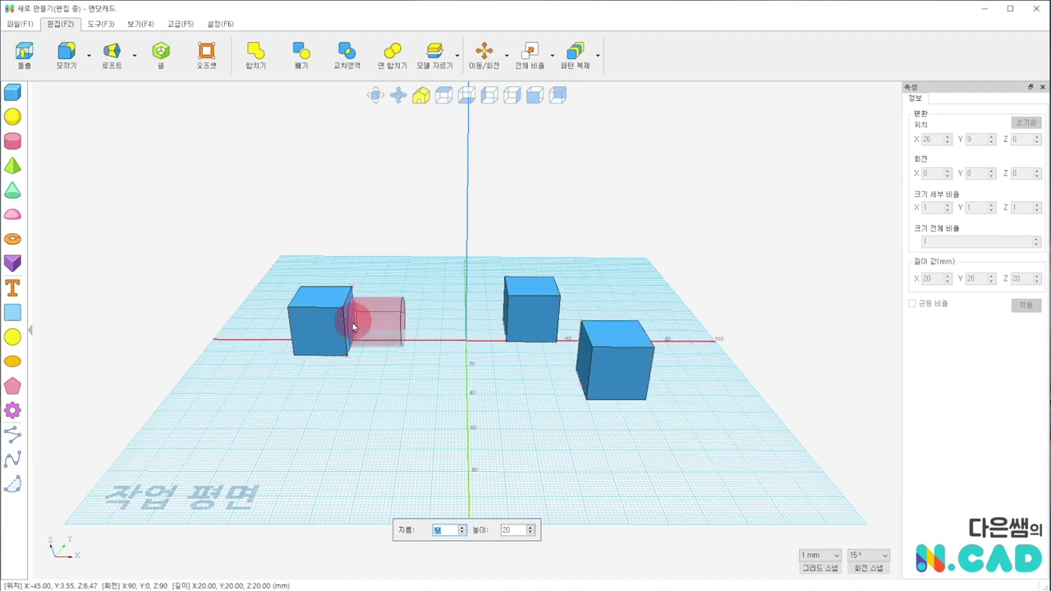
Stack a 20 mm cylinder on the left cube's top face at X -55, Y -3, Z 20
{"action": "scroll", "coordinate": [349, 320], "scroll_direction": "up", "scroll_amount": 5}
{"action": "mouse_move", "coordinate": [329, 286]}
{"action": "right_mouse_down"}
{"action": "mouse_move", "coordinate": [586, 349]}
{"action": "mouse_move", "coordinate": [422, 305]}
{"action": "right_mouse_up"}
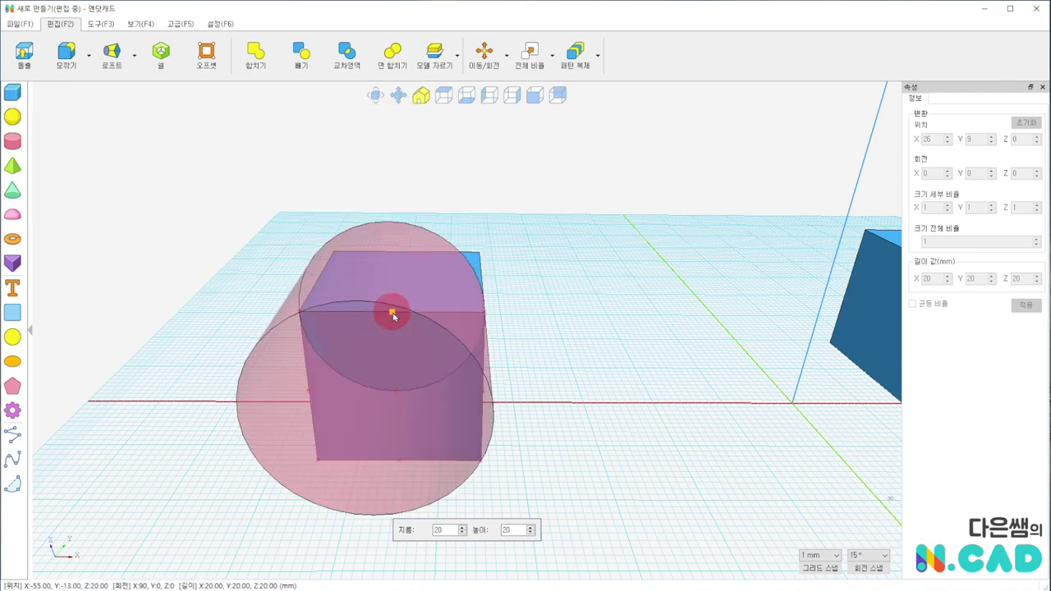
{"action": "left_click", "coordinate": [402, 281]}
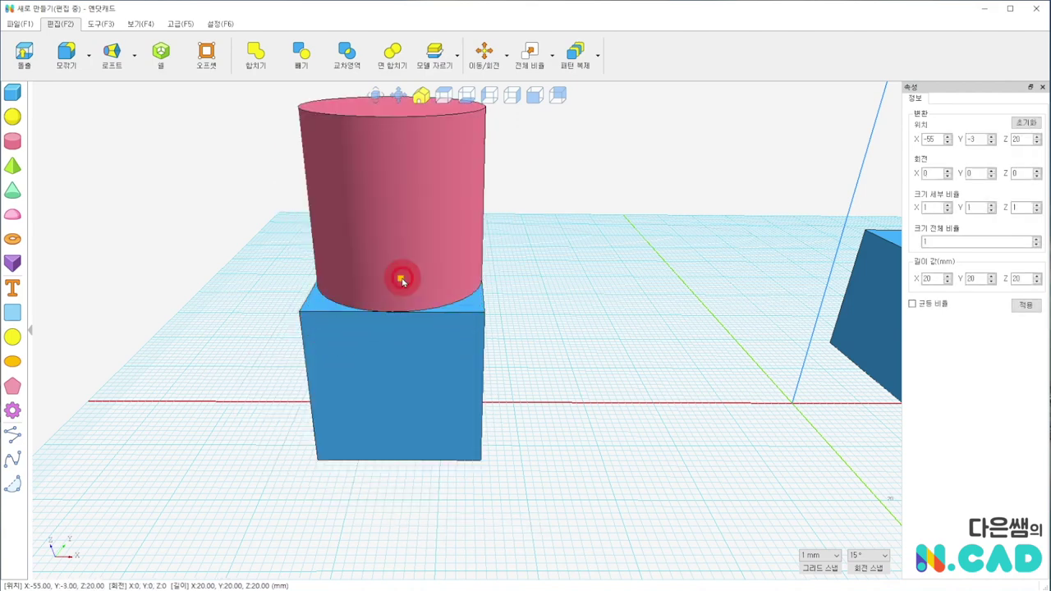
{"action": "scroll", "coordinate": [460, 287], "scroll_direction": "down", "scroll_amount": 2}
{"action": "scroll", "coordinate": [575, 337], "scroll_direction": "down", "scroll_amount": 3}
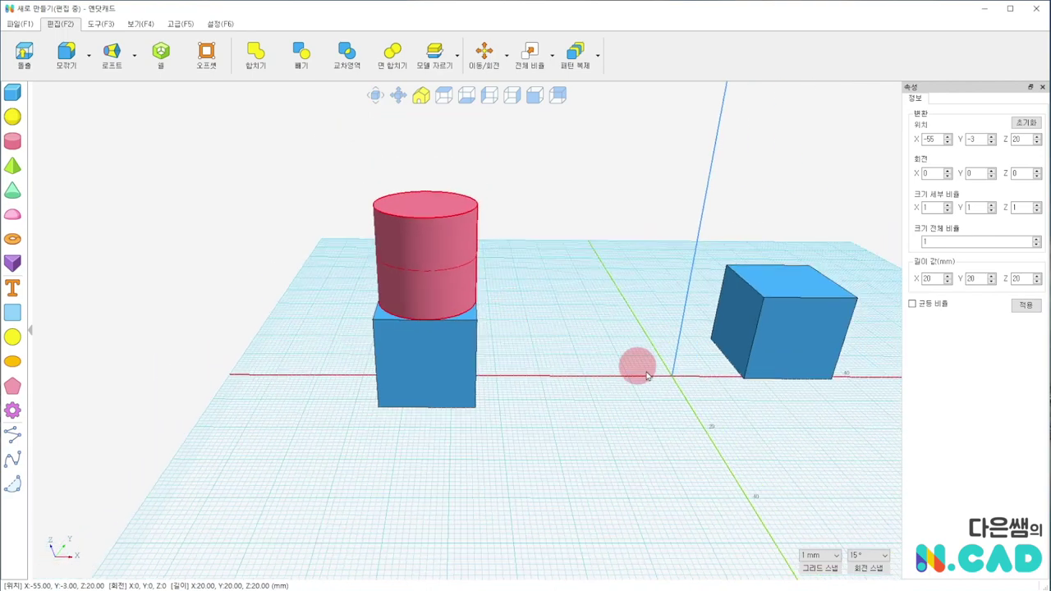
{"action": "scroll", "coordinate": [645, 362], "scroll_direction": "down", "scroll_amount": 3}
{"action": "right_click_drag", "start_coordinate": [649, 362], "coordinate": [494, 356]}
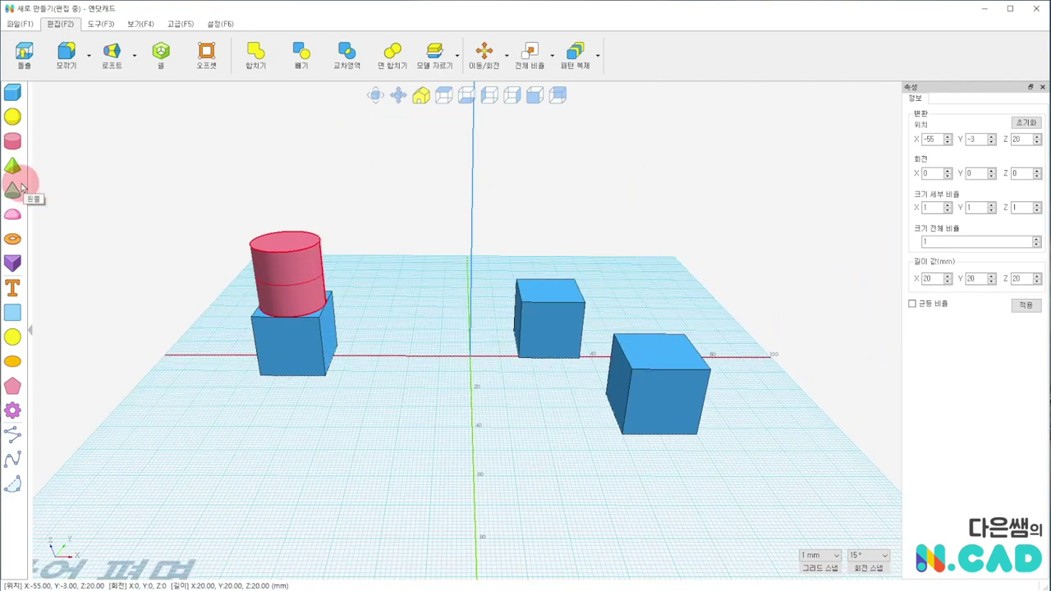
Lay a 20 mm cone sideways against the front-right cube's side face at X 40, Y -33, Z 10
{"action": "left_click", "coordinate": [15, 189]}
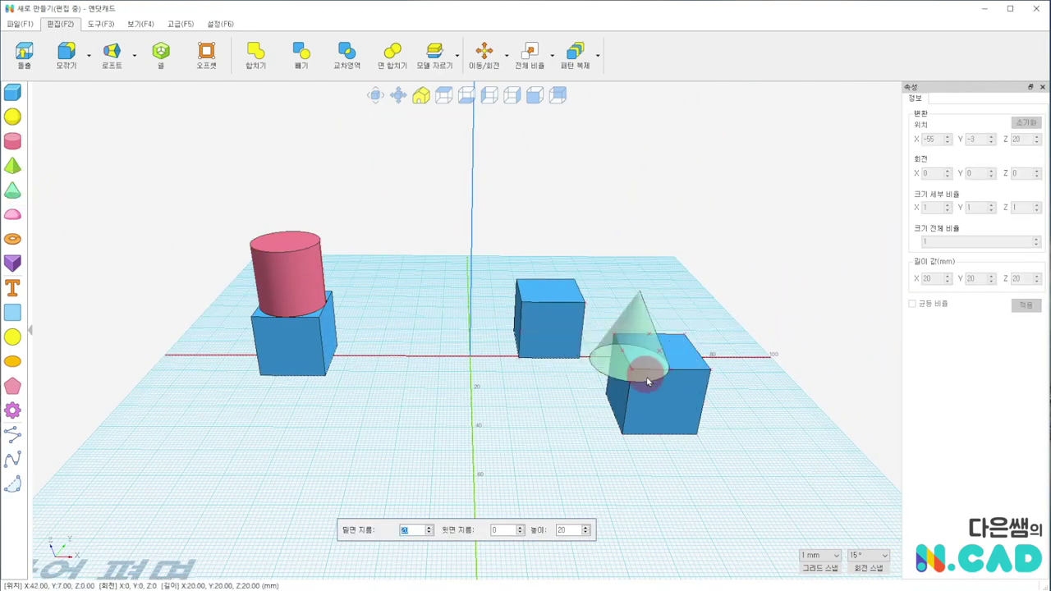
{"action": "left_click", "coordinate": [619, 385]}
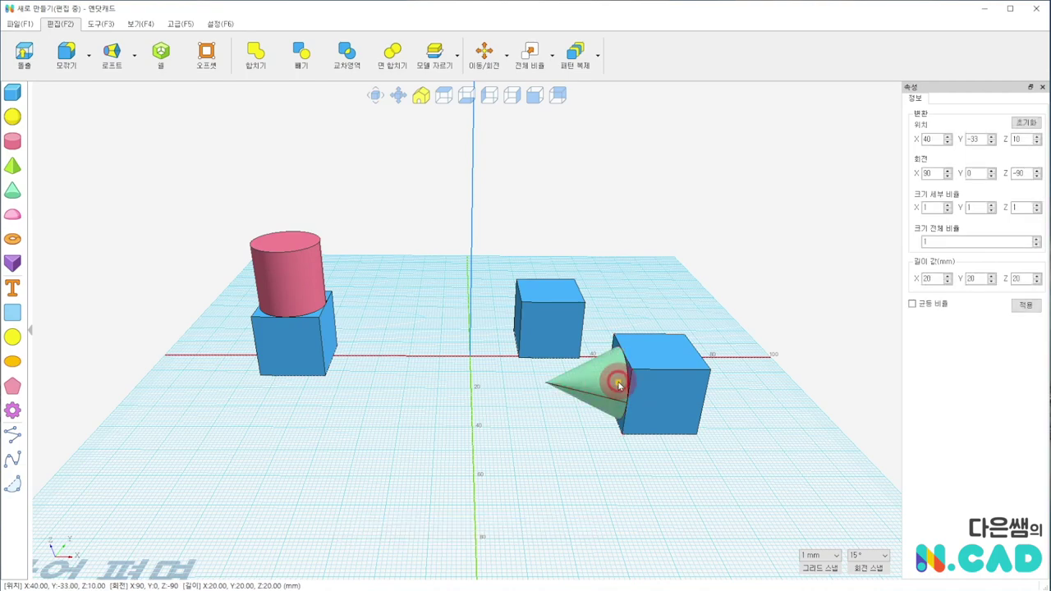
{"action": "right_click_drag", "start_coordinate": [595, 459], "coordinate": [440, 448]}
{"action": "right_click_drag", "start_coordinate": [591, 521], "coordinate": [629, 430]}
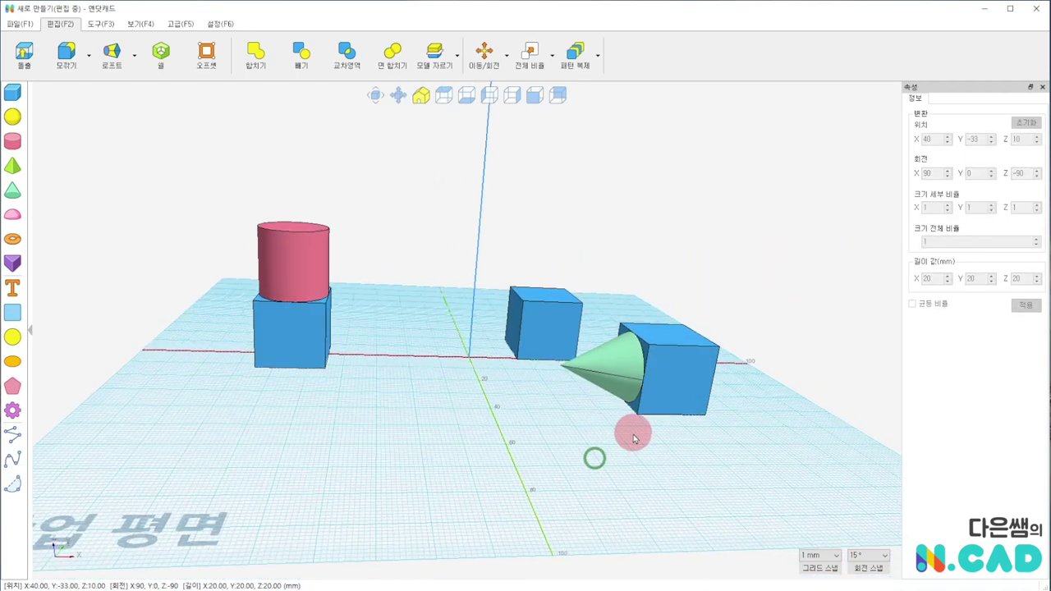
{"action": "mouse_move", "coordinate": [434, 276]}
{"action": "right_mouse_down"}
{"action": "mouse_move", "coordinate": [402, 300]}
{"action": "mouse_move", "coordinate": [416, 310]}
{"action": "right_mouse_up"}
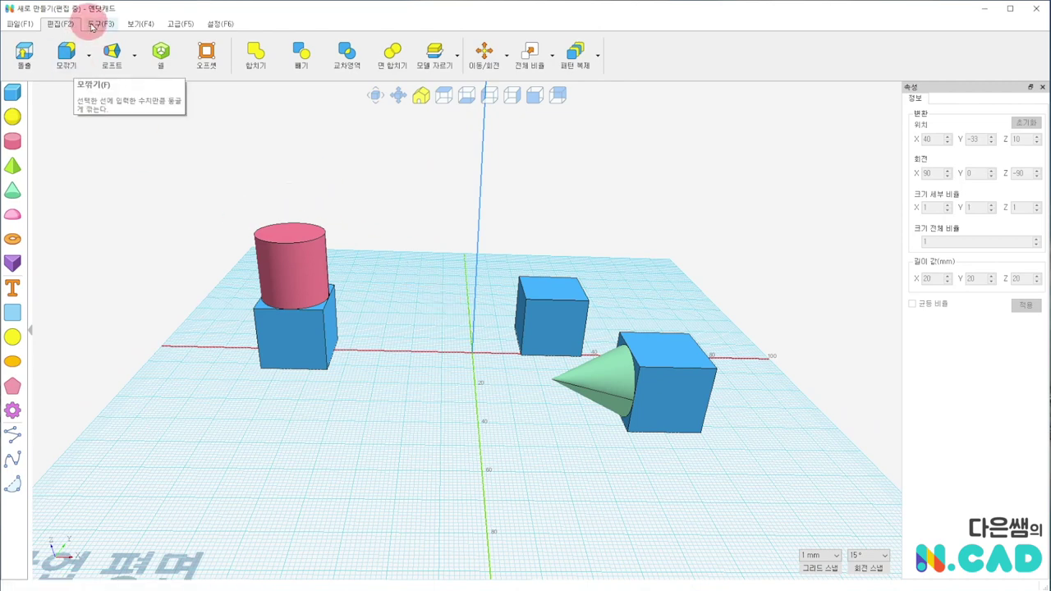
Toggle 기본도형스냅 in the 도구 (F3) tools, then place a 20 mm cylinder left of centre
{"action": "left_click", "coordinate": [101, 24]}
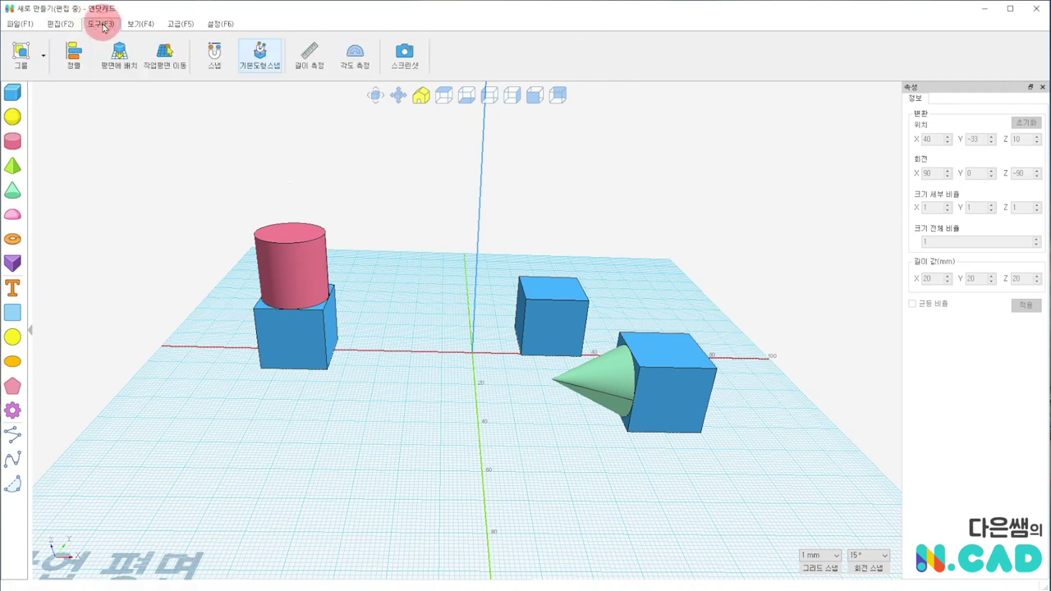
{"action": "left_click", "coordinate": [263, 72]}
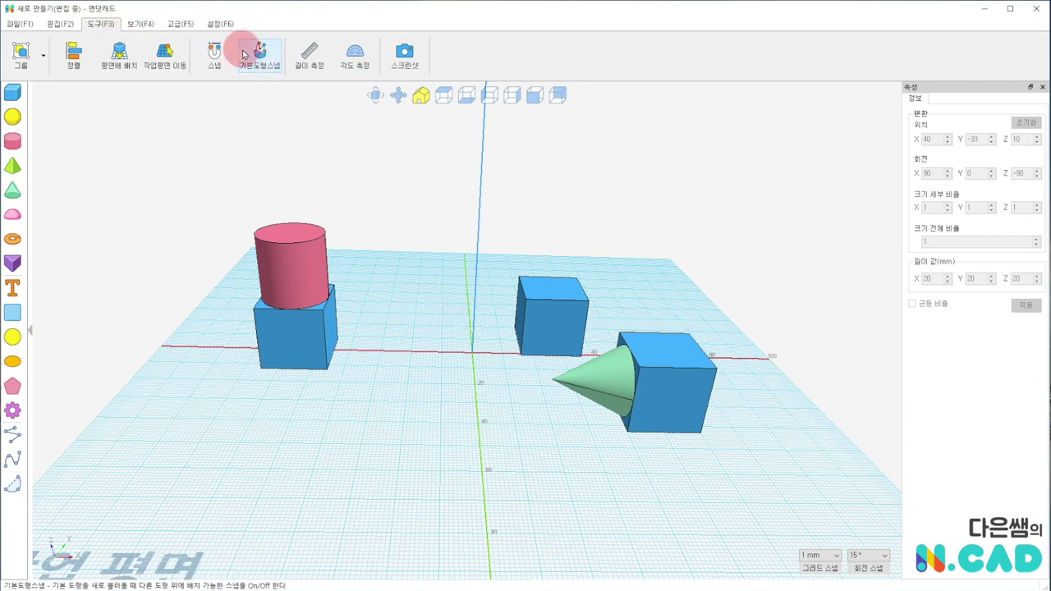
{"action": "left_click", "coordinate": [257, 53]}
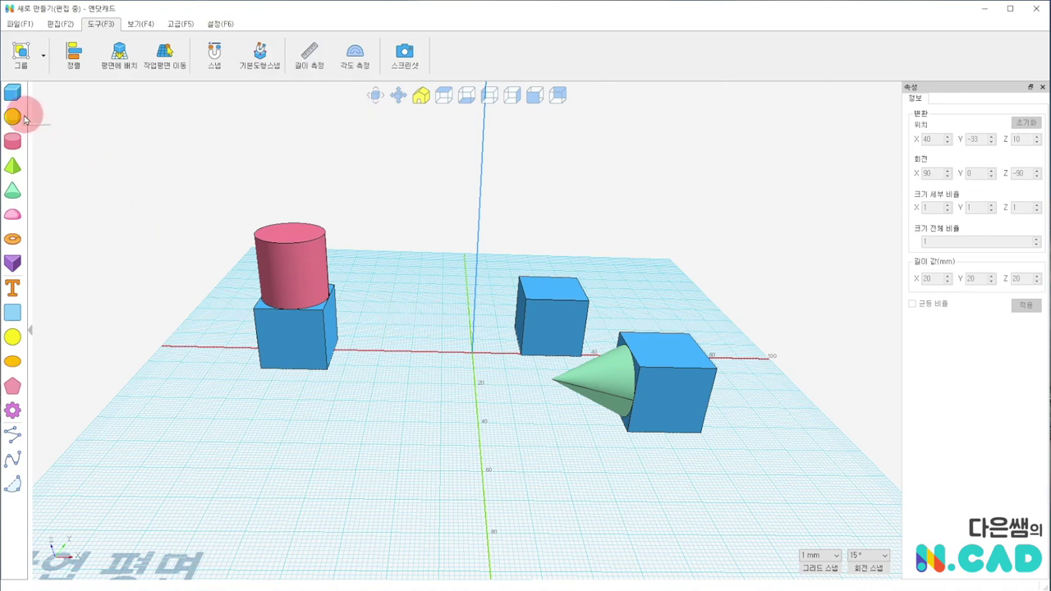
{"action": "left_click", "coordinate": [18, 148]}
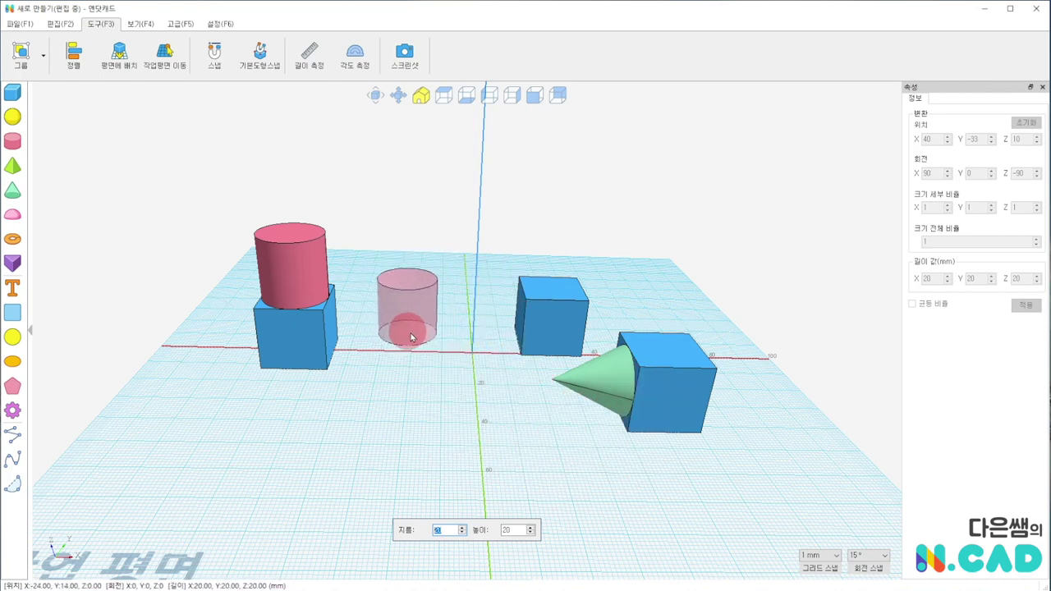
{"action": "left_click", "coordinate": [405, 335]}
{"action": "left_click", "coordinate": [405, 401]}
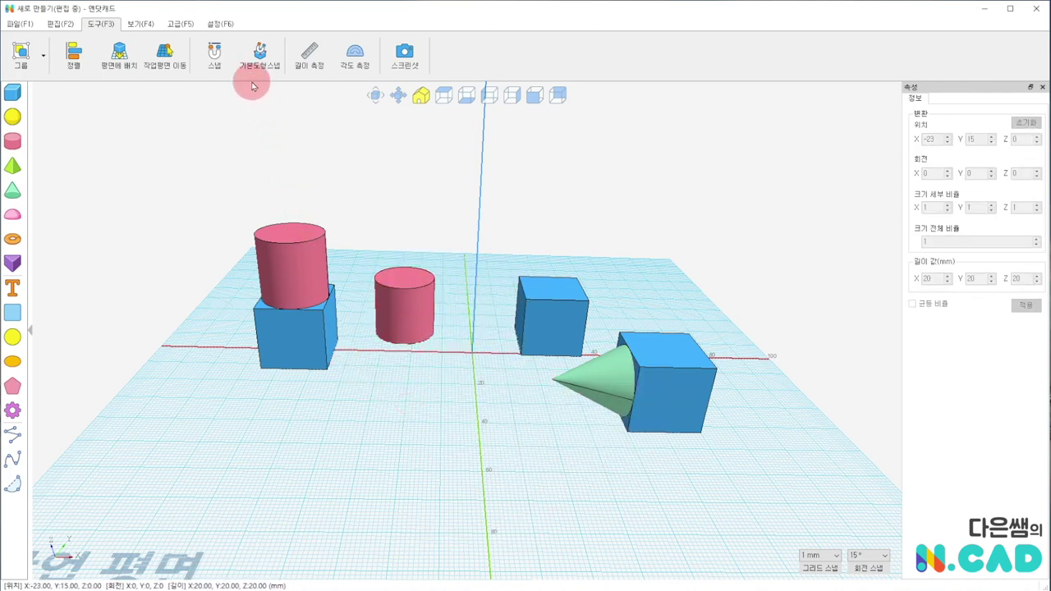
Enable 기본도형스냅 and set a cone on top of the new cylinder at X -23, Y 15, Z 20
{"action": "left_click", "coordinate": [263, 60]}
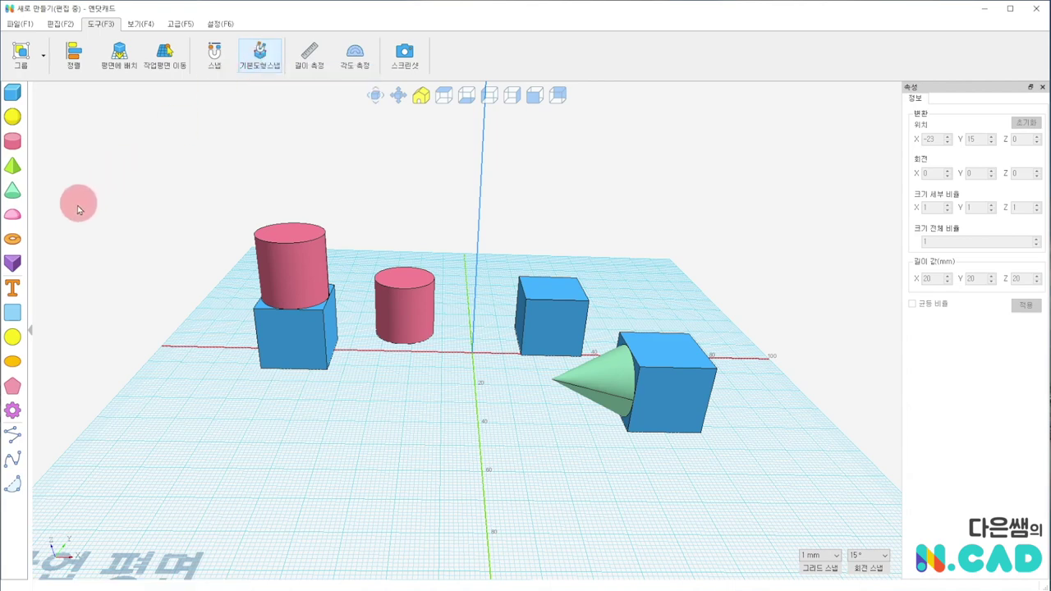
{"action": "left_click", "coordinate": [12, 190]}
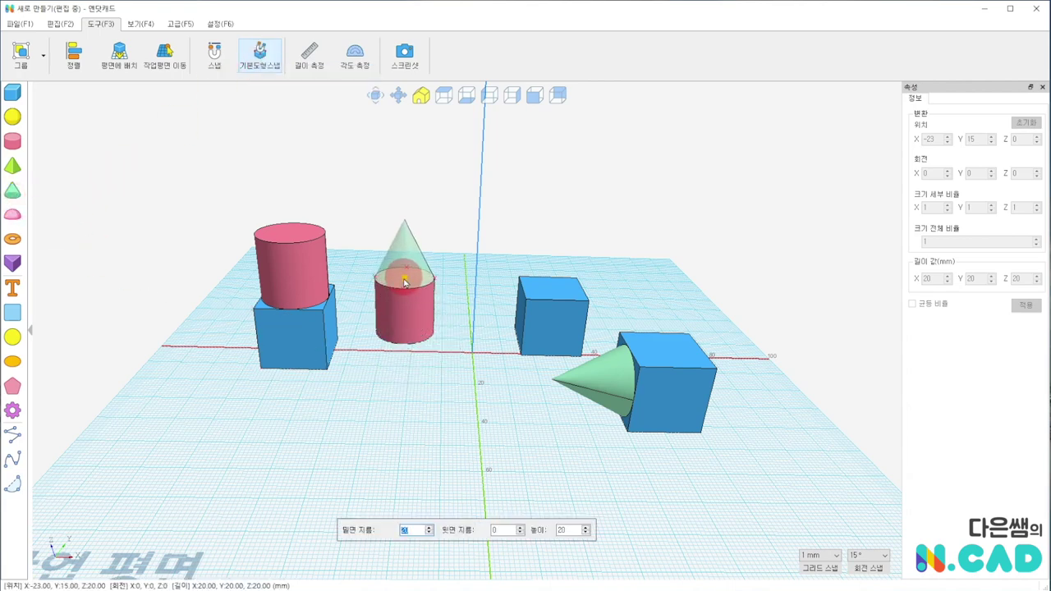
{"action": "left_click", "coordinate": [404, 282]}
{"action": "mouse_move", "coordinate": [453, 453]}
{"action": "right_mouse_down"}
{"action": "mouse_move", "coordinate": [429, 382]}
{"action": "mouse_move", "coordinate": [450, 253]}
{"action": "mouse_move", "coordinate": [470, 330]}
{"action": "right_mouse_up"}
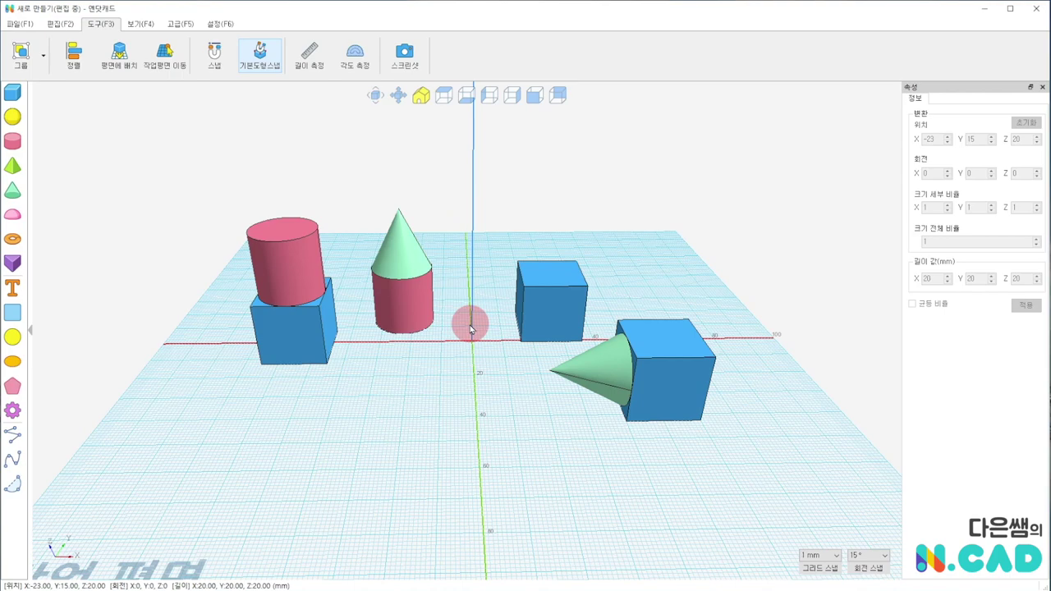
{"action": "right_click_drag", "start_coordinate": [382, 436], "coordinate": [341, 439]}
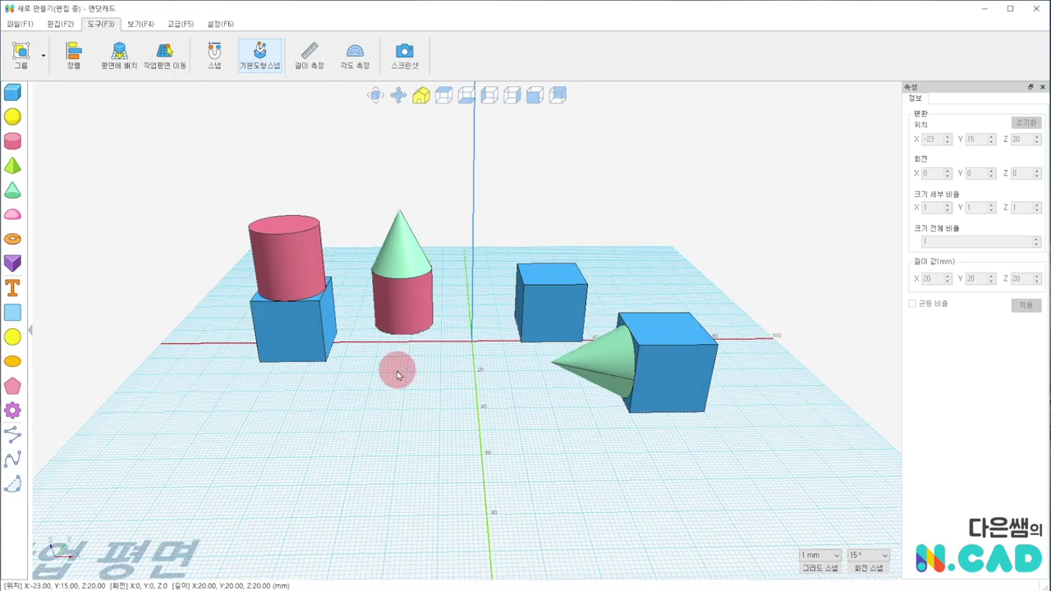
Stack a cylinder on the front-right cube and add two 20 mm cubes at front left and front right
{"action": "left_click", "coordinate": [12, 144]}
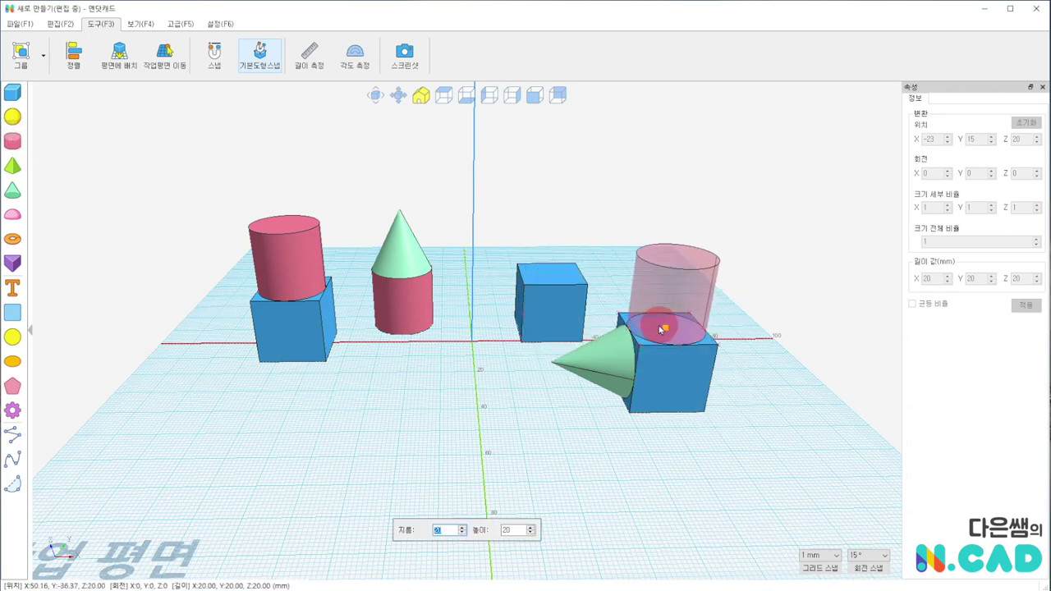
{"action": "left_click", "coordinate": [663, 328]}
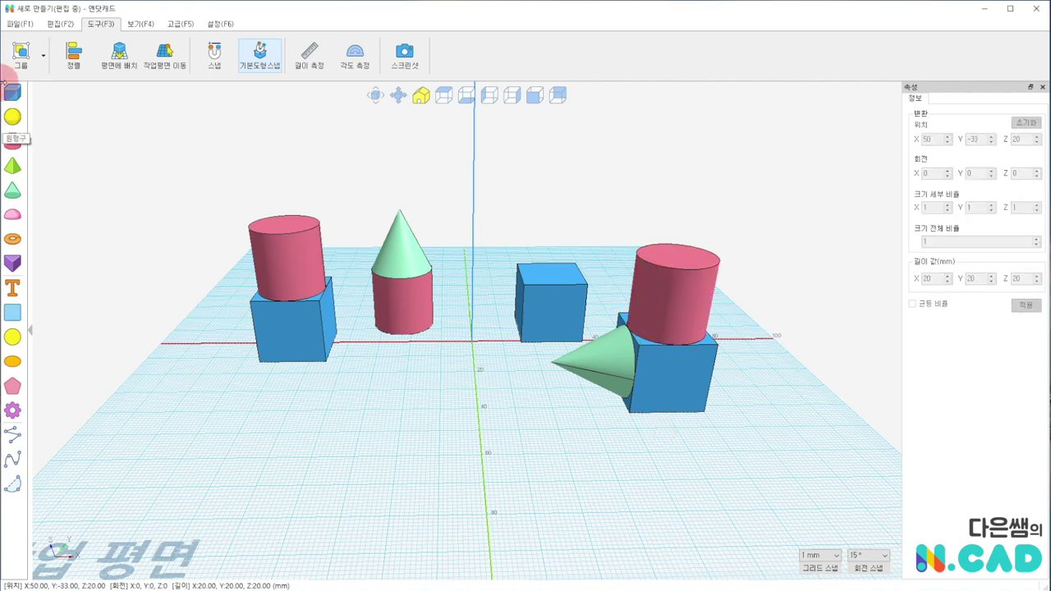
{"action": "left_click", "coordinate": [11, 92]}
{"action": "left_click", "coordinate": [349, 439]}
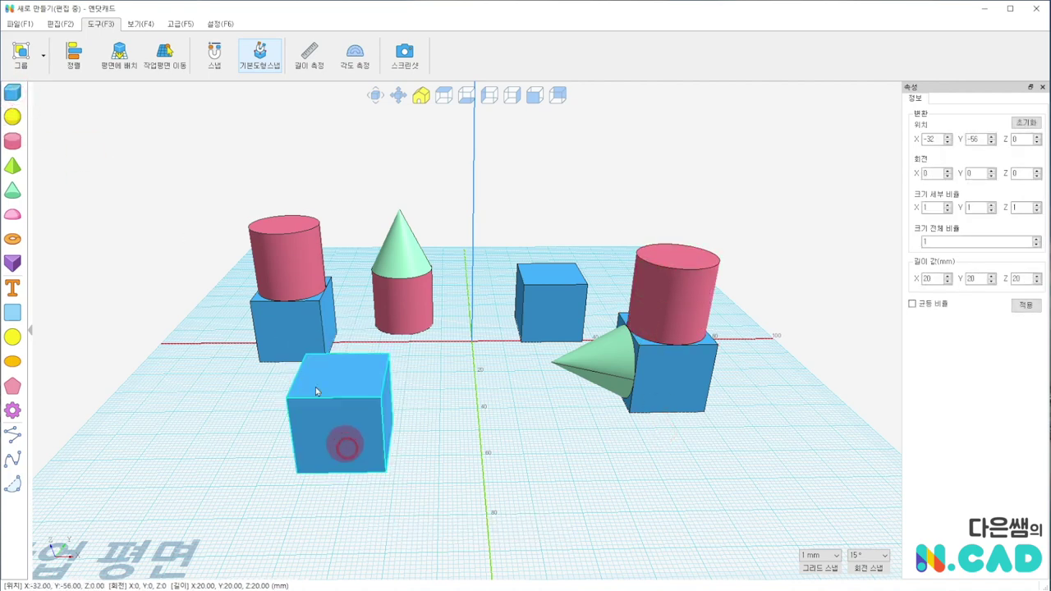
{"action": "left_click", "coordinate": [16, 93]}
{"action": "left_click", "coordinate": [616, 485]}
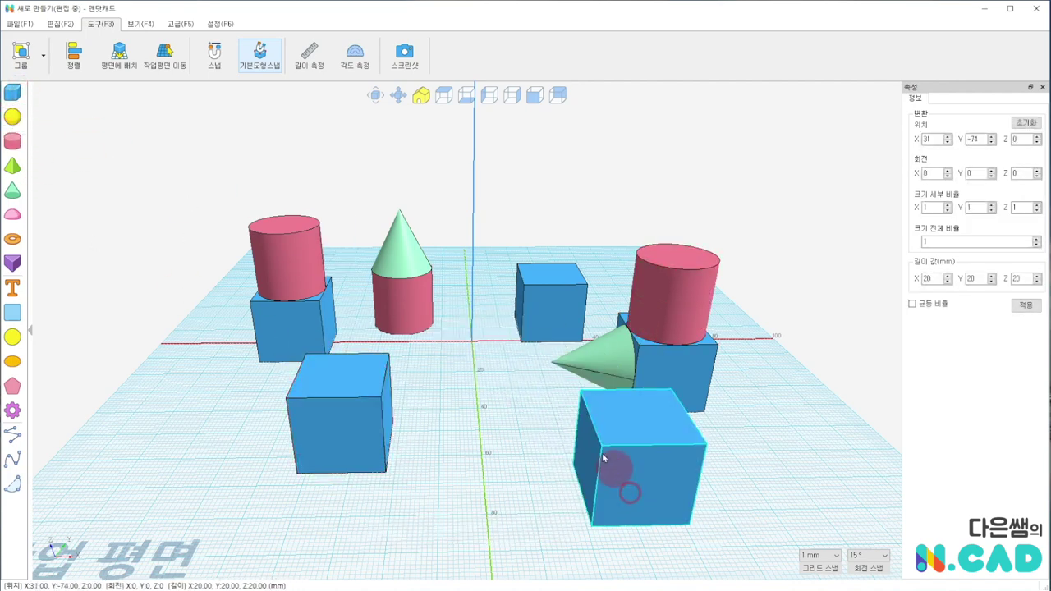
{"action": "right_click_drag", "start_coordinate": [507, 386], "coordinate": [530, 413]}
{"action": "mouse_move", "coordinate": [536, 375]}
{"action": "right_mouse_down"}
{"action": "mouse_move", "coordinate": [499, 319]}
{"action": "mouse_move", "coordinate": [517, 345]}
{"action": "right_mouse_up"}
{"action": "left_click", "coordinate": [226, 69]}
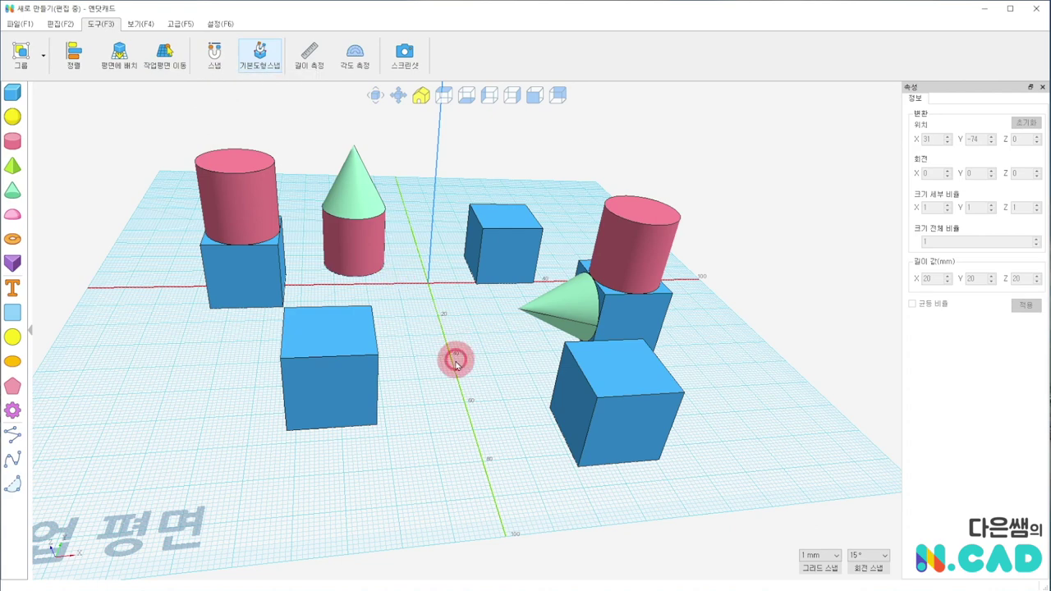
{"action": "right_click_drag", "start_coordinate": [458, 359], "coordinate": [429, 430]}
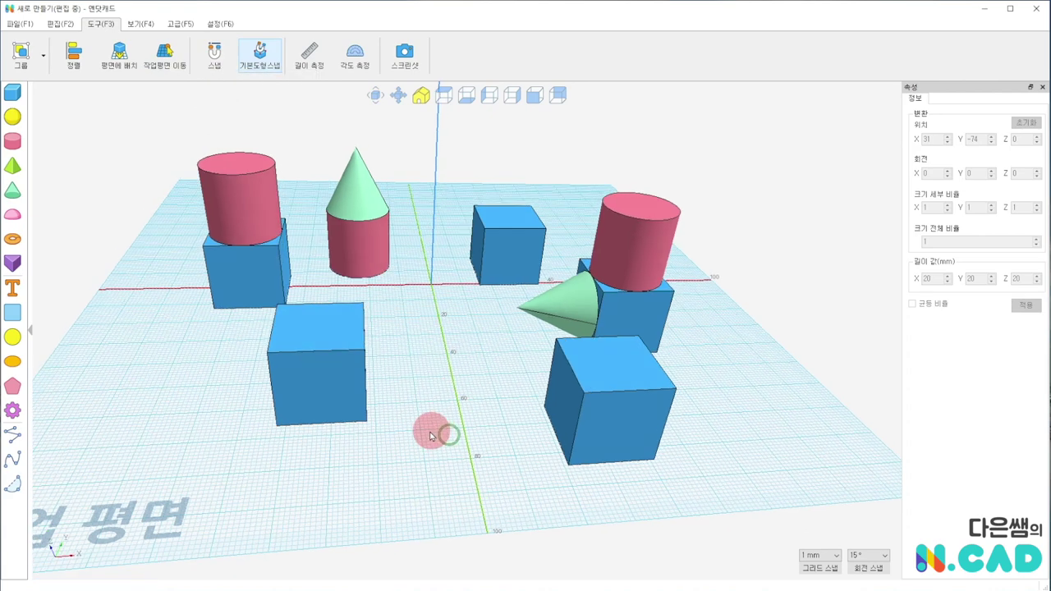
Snap the front-left cube's face onto the front-right cube's face and apply the join
{"action": "left_click", "coordinate": [214, 55]}
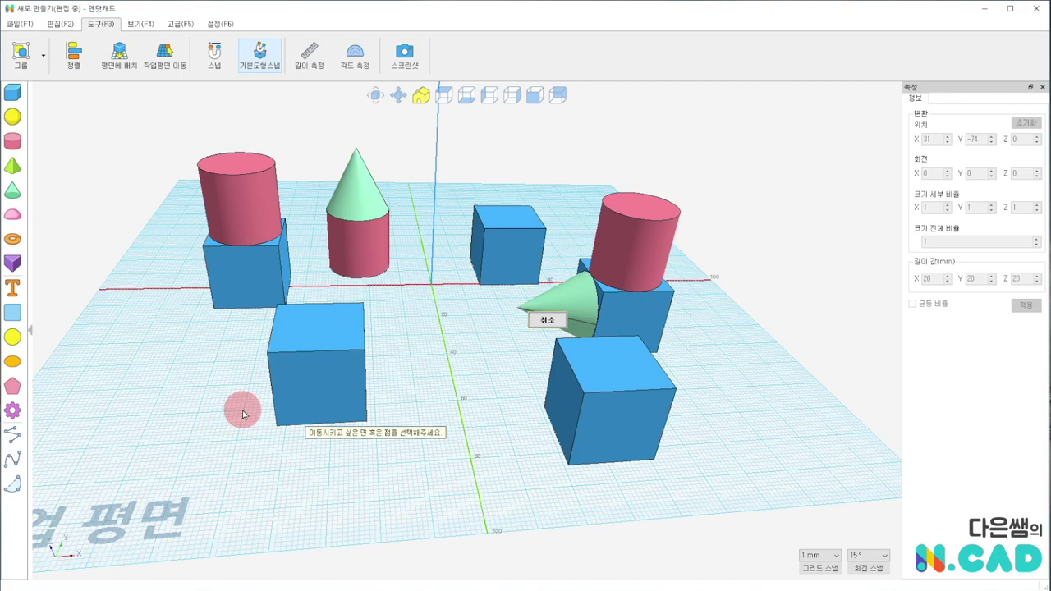
{"action": "right_click_drag", "start_coordinate": [422, 396], "coordinate": [352, 408]}
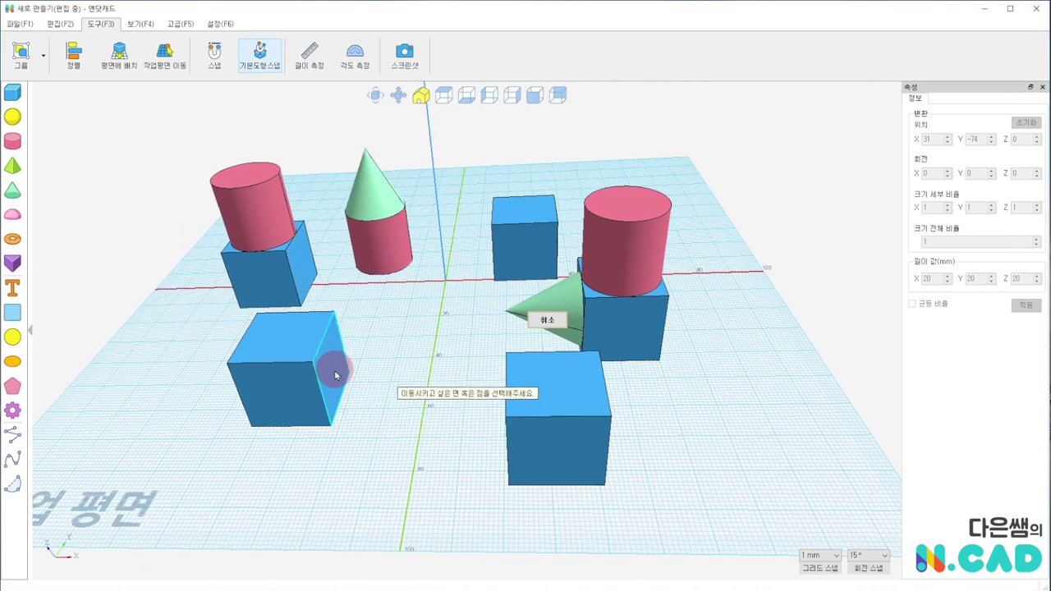
{"action": "left_click", "coordinate": [334, 374]}
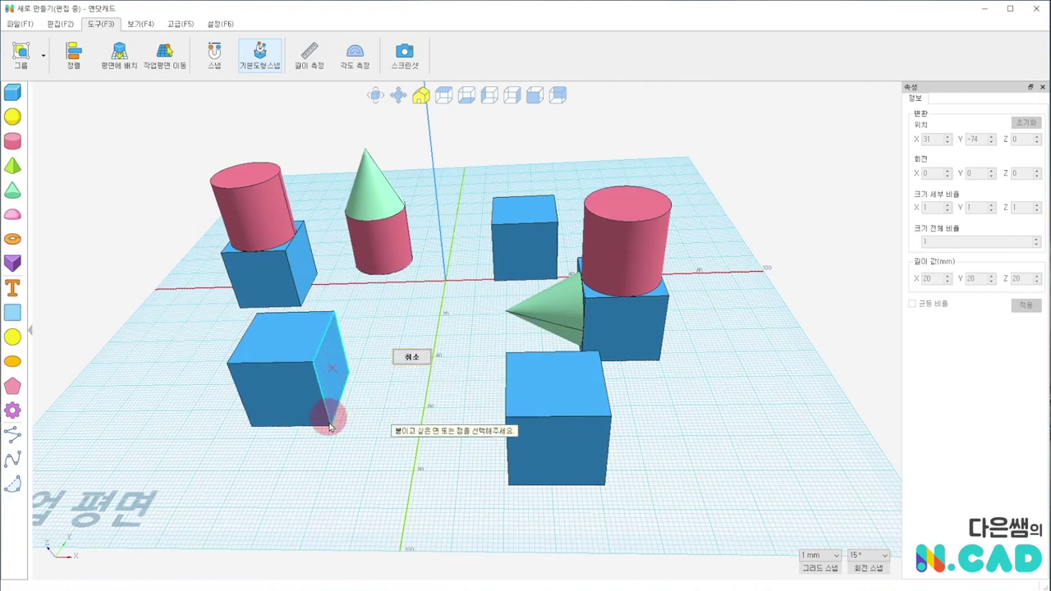
{"action": "right_click_drag", "start_coordinate": [338, 483], "coordinate": [452, 458]}
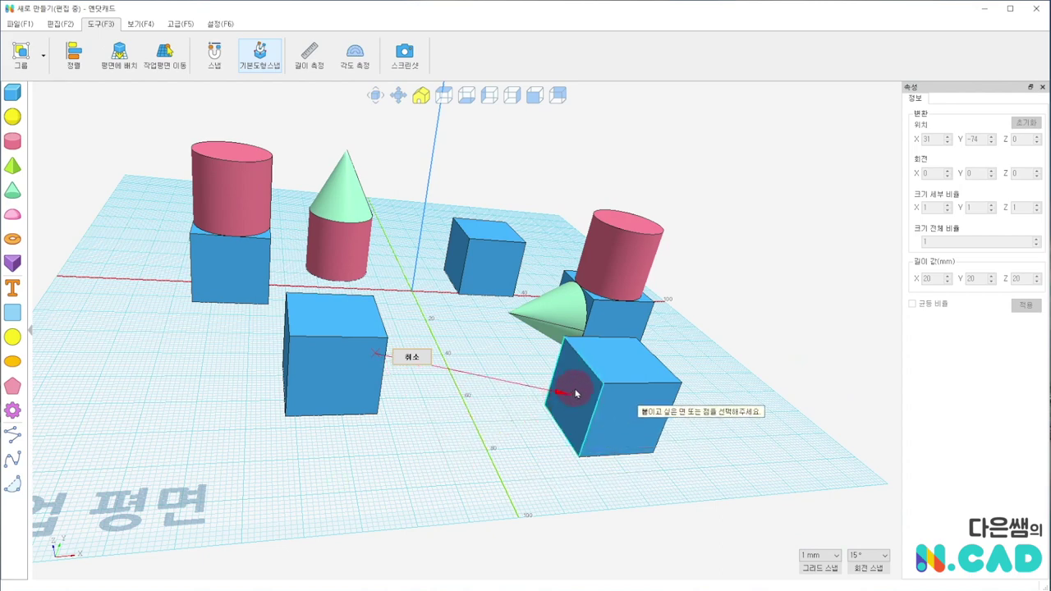
{"action": "left_click", "coordinate": [576, 395]}
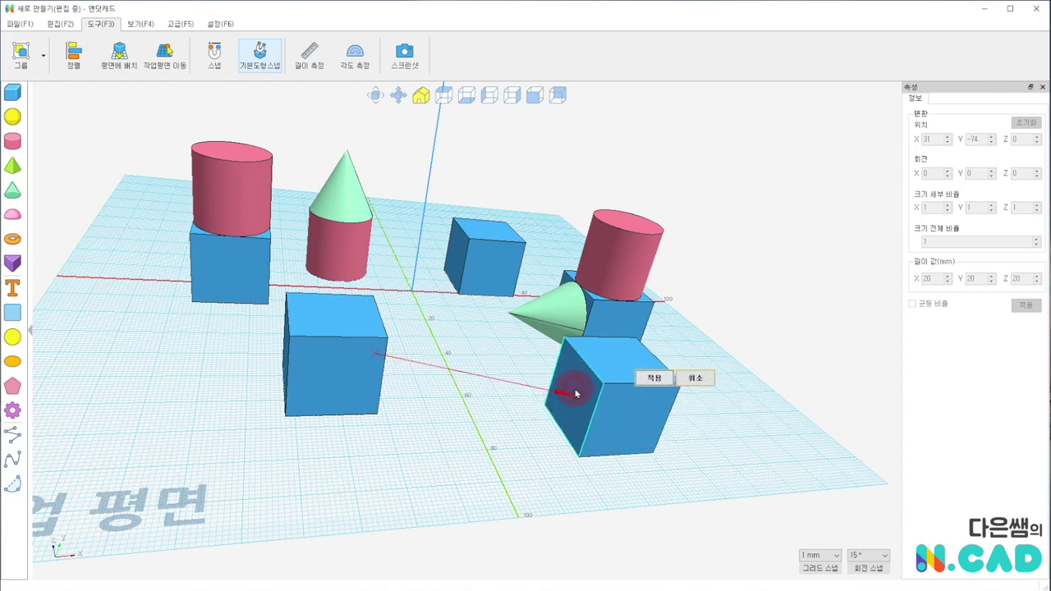
{"action": "left_click", "coordinate": [655, 382]}
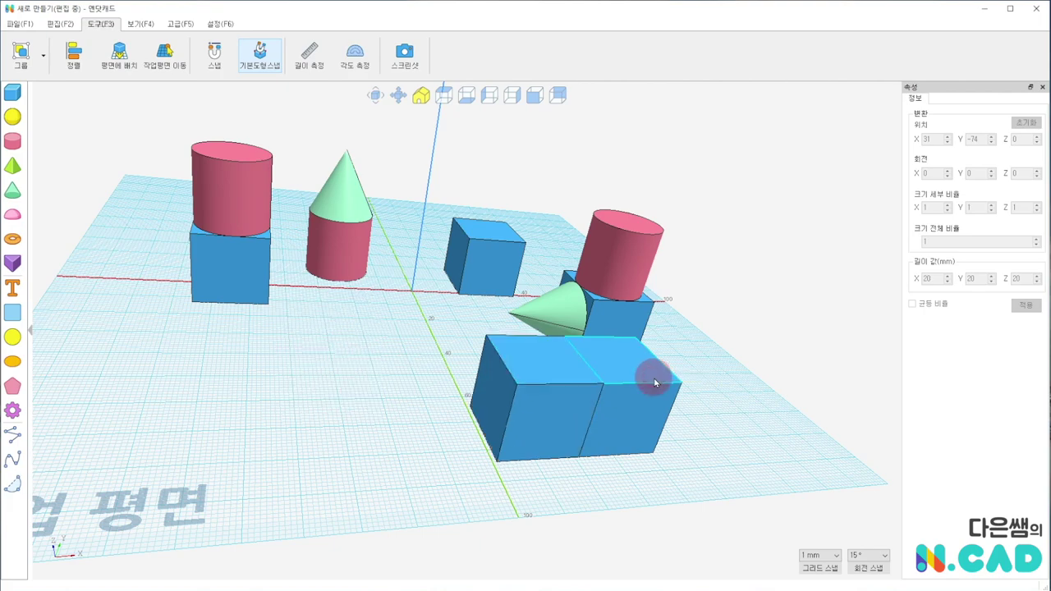
Drag the left cube away from the joined block and clear the selection
{"action": "right_click_drag", "start_coordinate": [745, 304], "coordinate": [682, 343]}
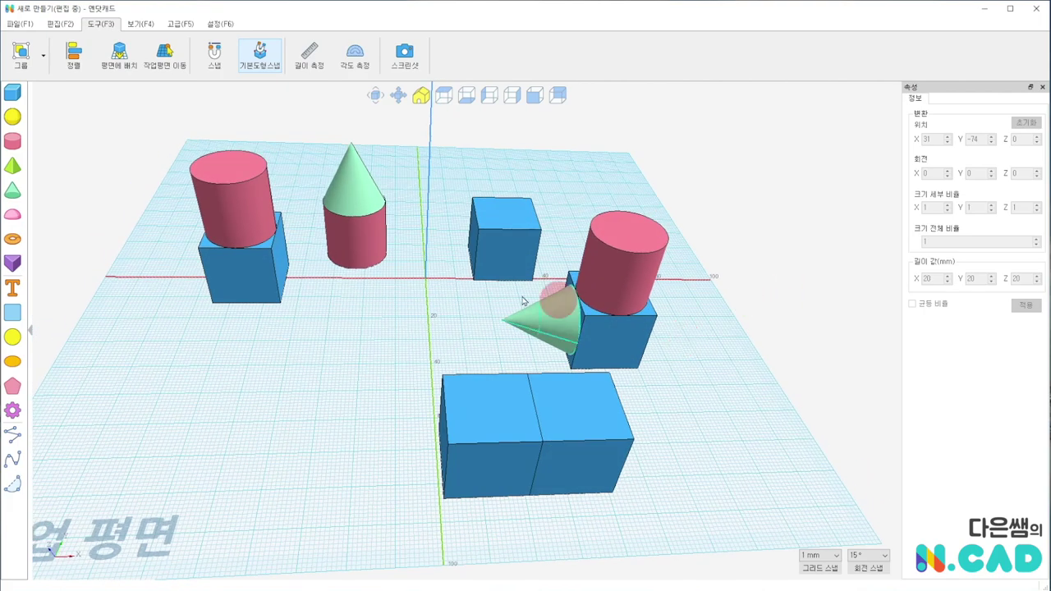
{"action": "left_click_drag", "start_coordinate": [481, 424], "coordinate": [274, 357]}
{"action": "left_click", "coordinate": [452, 329]}
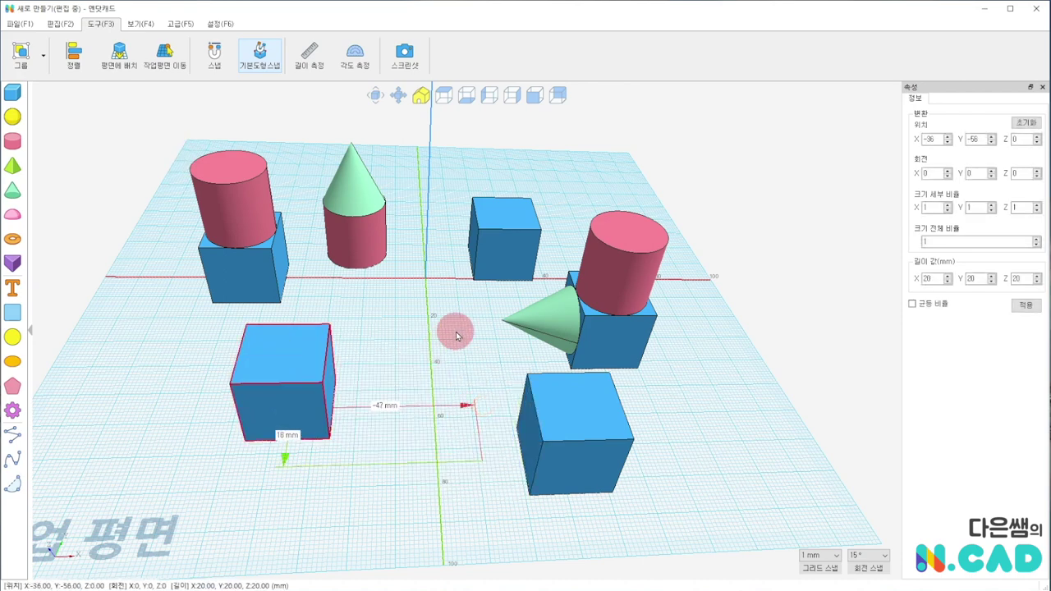
Snap the lower-left cube's corner onto the other cube's corner and apply it
{"action": "left_click", "coordinate": [215, 60]}
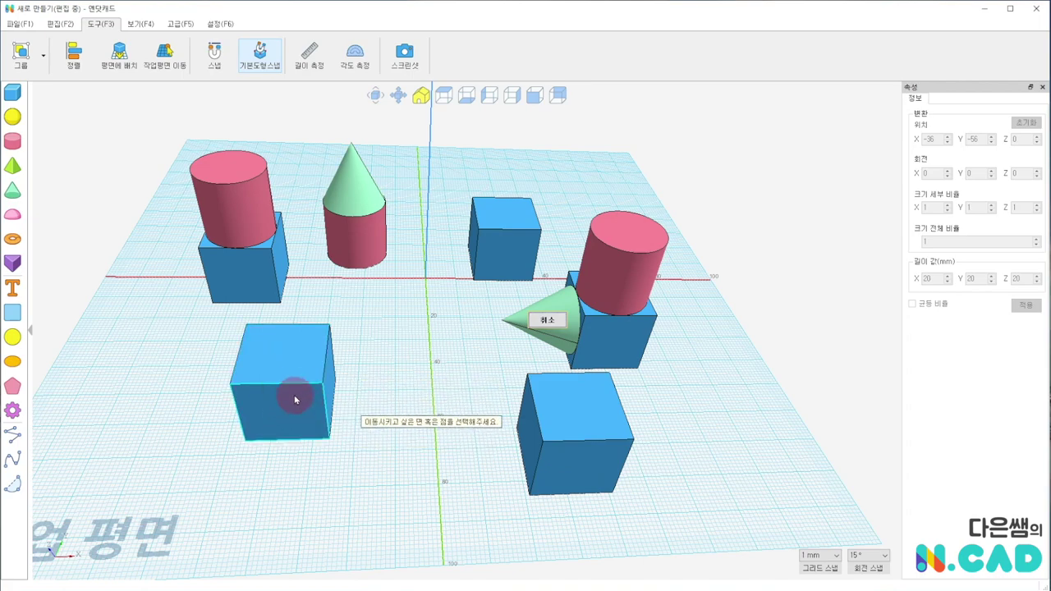
{"action": "right_click_drag", "start_coordinate": [274, 374], "coordinate": [223, 369]}
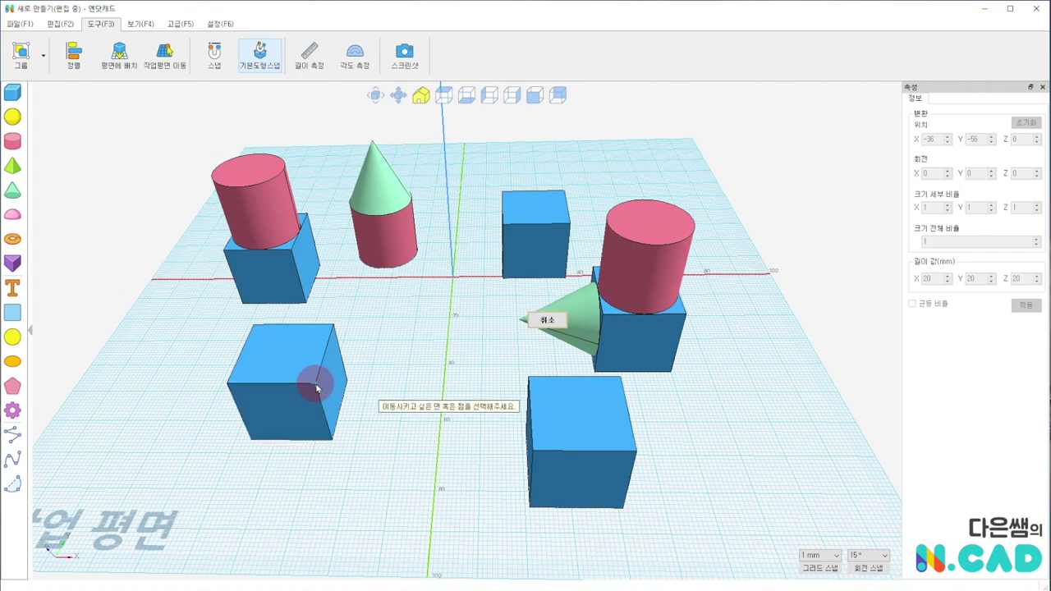
{"action": "scroll", "coordinate": [313, 384], "scroll_direction": "up", "scroll_amount": 1}
{"action": "scroll", "coordinate": [309, 382], "scroll_direction": "up", "scroll_amount": 1}
{"action": "scroll", "coordinate": [369, 336], "scroll_direction": "up", "scroll_amount": 1}
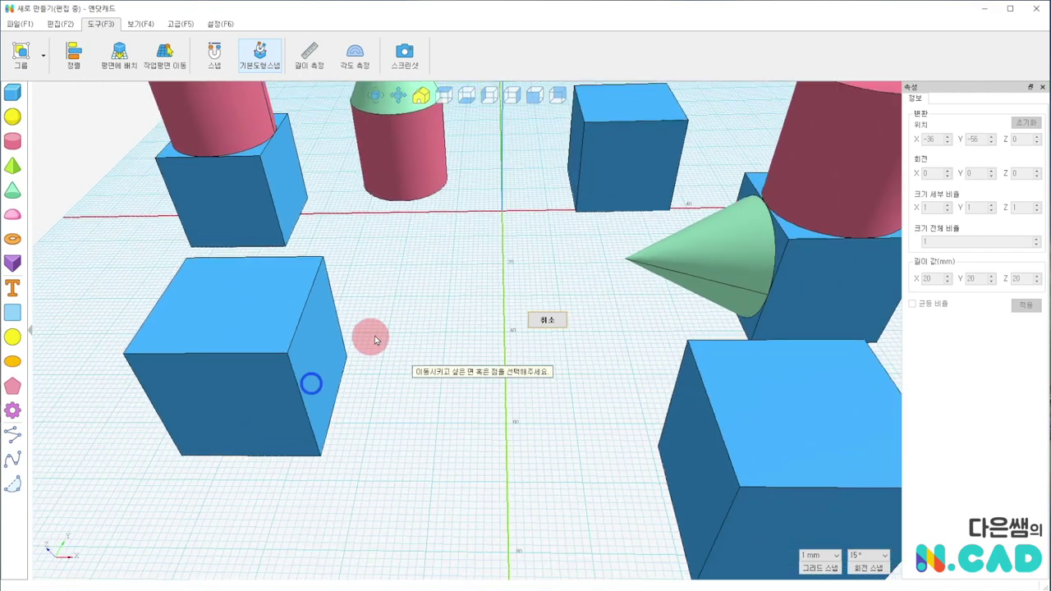
{"action": "scroll", "coordinate": [374, 316], "scroll_direction": "up", "scroll_amount": 1}
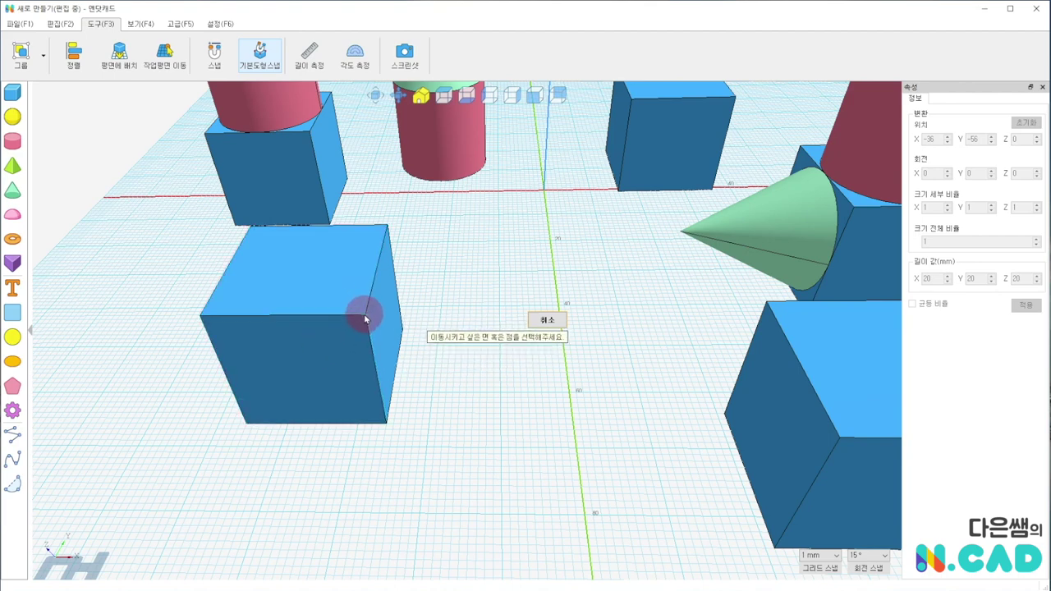
{"action": "left_click", "coordinate": [366, 316]}
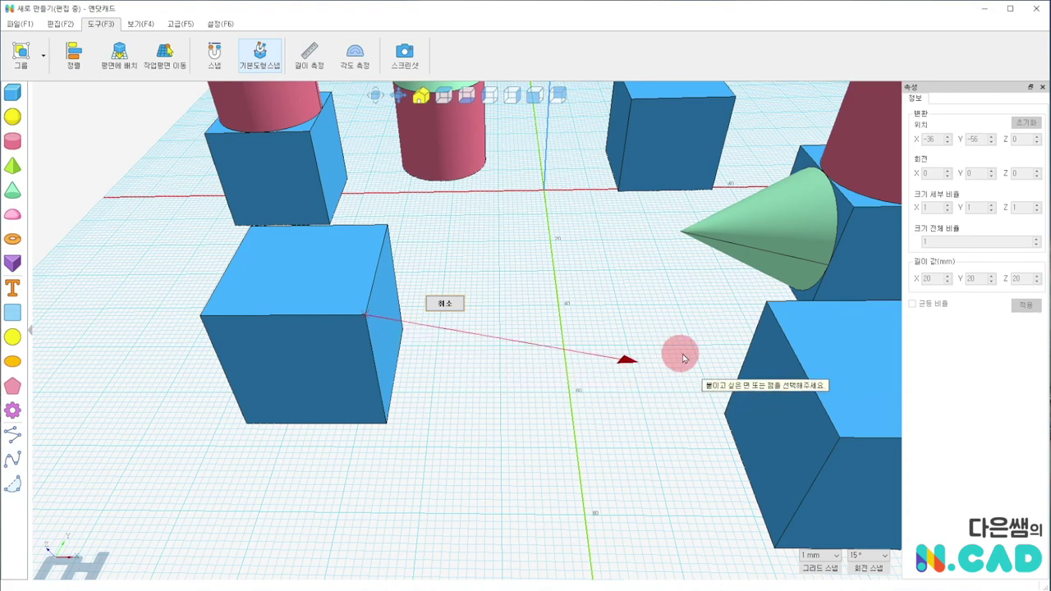
{"action": "right_click_drag", "start_coordinate": [713, 359], "coordinate": [813, 350]}
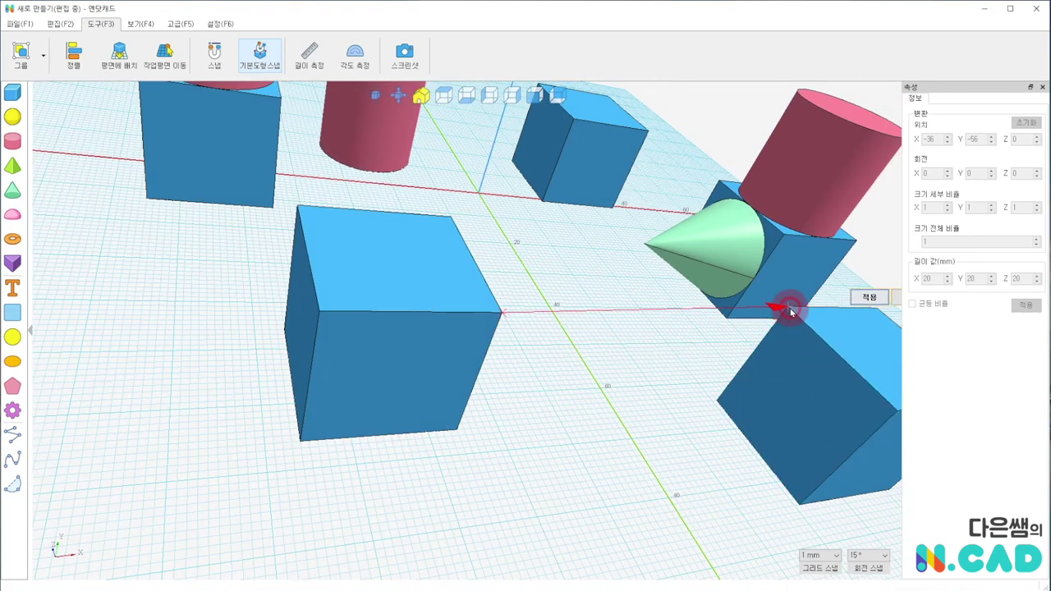
{"action": "left_click", "coordinate": [870, 301]}
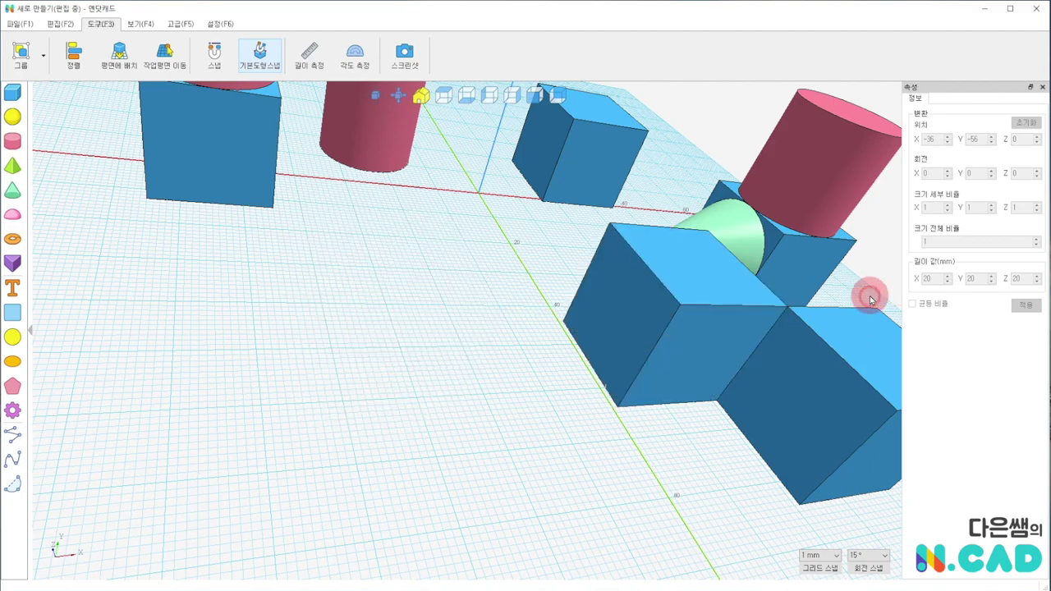
{"action": "mouse_move", "coordinate": [850, 285]}
{"action": "right_mouse_down"}
{"action": "mouse_move", "coordinate": [582, 310]}
{"action": "mouse_move", "coordinate": [568, 375]}
{"action": "mouse_move", "coordinate": [509, 467]}
{"action": "mouse_move", "coordinate": [436, 403]}
{"action": "mouse_move", "coordinate": [550, 328]}
{"action": "right_mouse_up"}
{"action": "scroll", "coordinate": [713, 335], "scroll_direction": "down", "scroll_amount": 3}
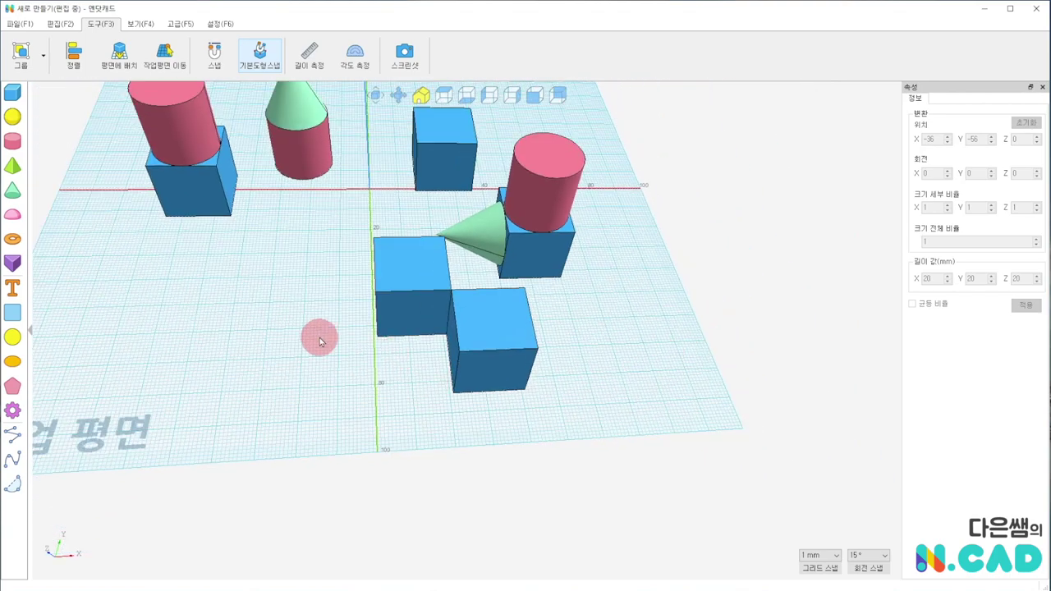
Detach the cube and use 이동/회전 handles to shift it 36 mm in X and 6 mm in Y
{"action": "left_click_drag", "start_coordinate": [320, 341], "coordinate": [318, 336]}
{"action": "left_click", "coordinate": [263, 305]}
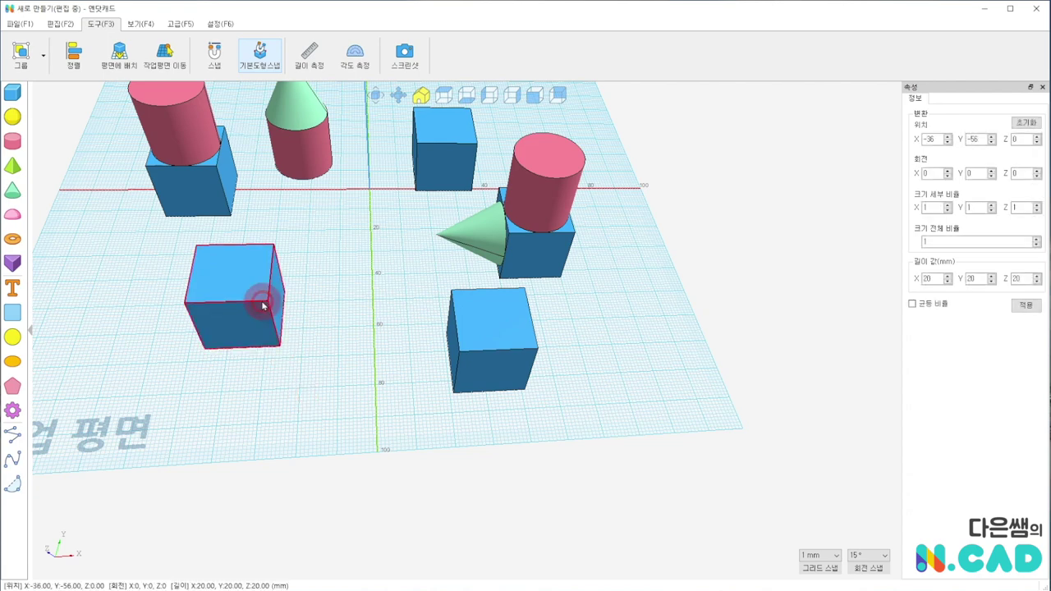
{"action": "right_click", "coordinate": [244, 291]}
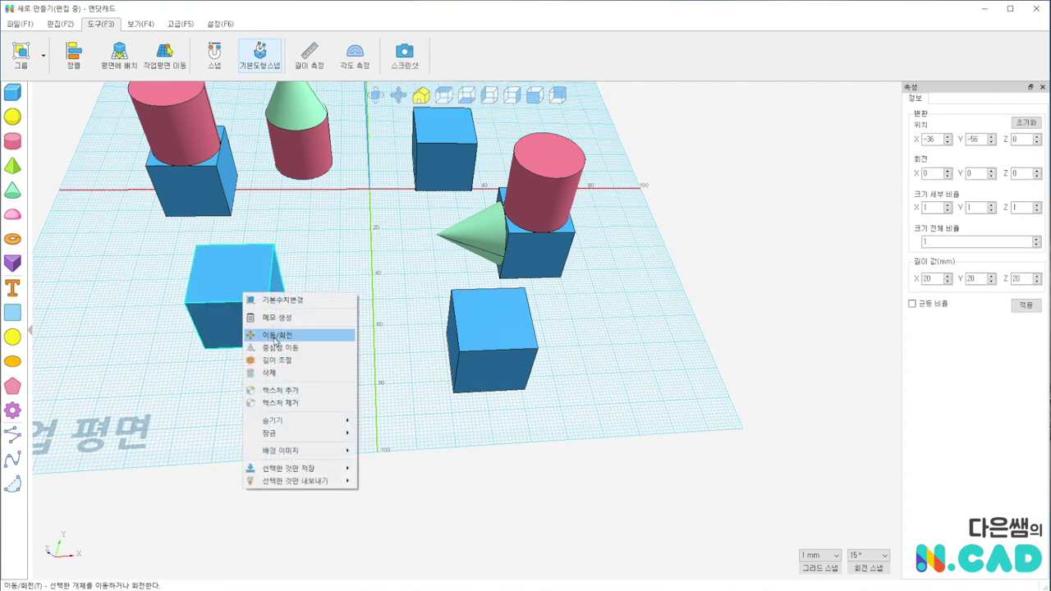
{"action": "left_click", "coordinate": [276, 337]}
{"action": "left_click_drag", "start_coordinate": [318, 319], "coordinate": [375, 317]}
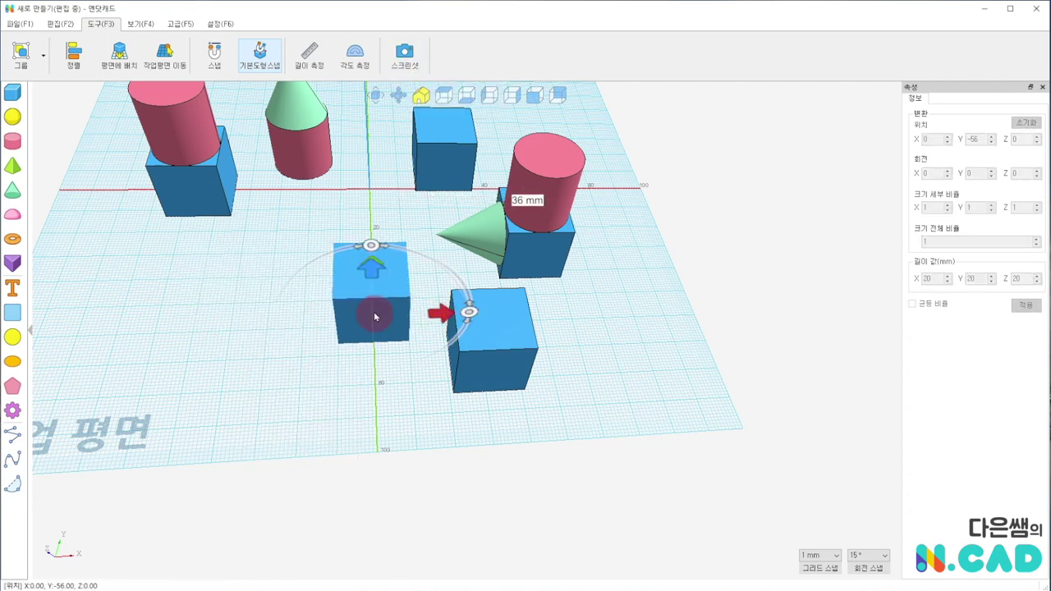
{"action": "right_click_drag", "start_coordinate": [321, 322], "coordinate": [307, 383]}
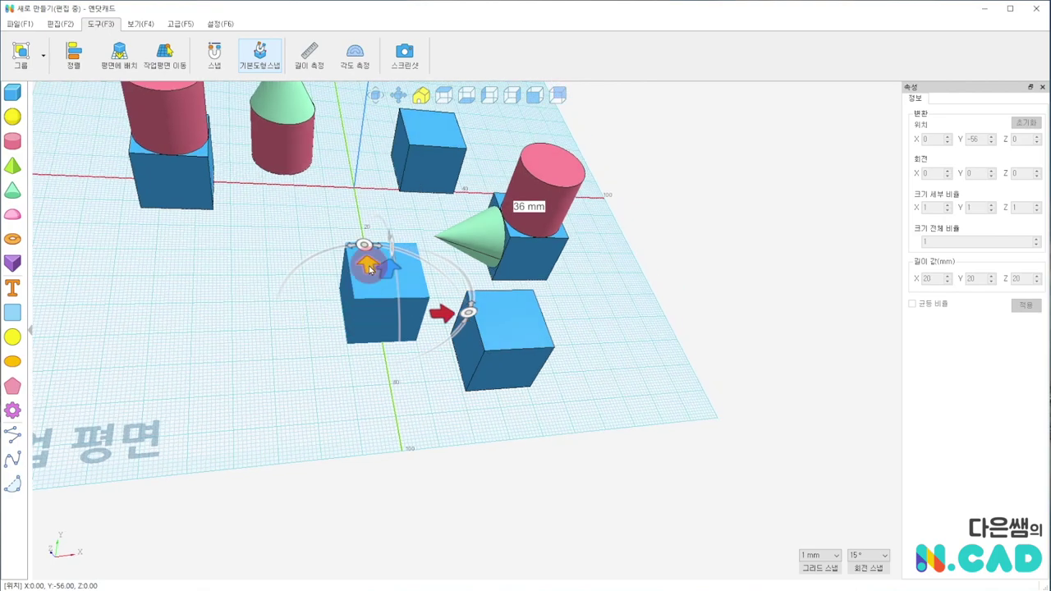
{"action": "left_click_drag", "start_coordinate": [364, 262], "coordinate": [364, 235]}
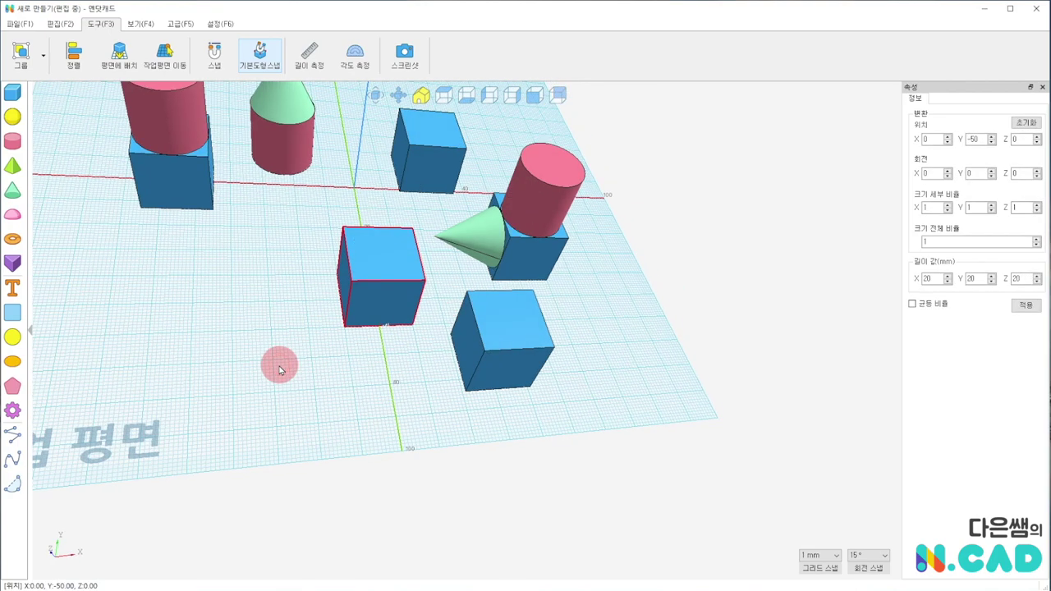
{"action": "left_click", "coordinate": [279, 370]}
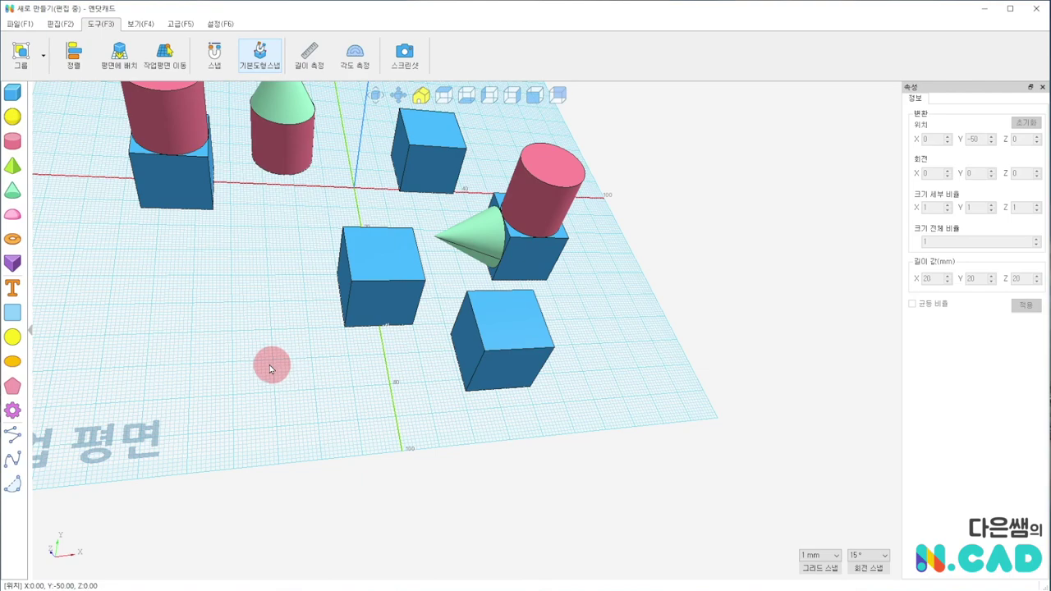
Place a new cone on the grid at the front left
{"action": "left_click", "coordinate": [12, 190]}
{"action": "left_click", "coordinate": [293, 380]}
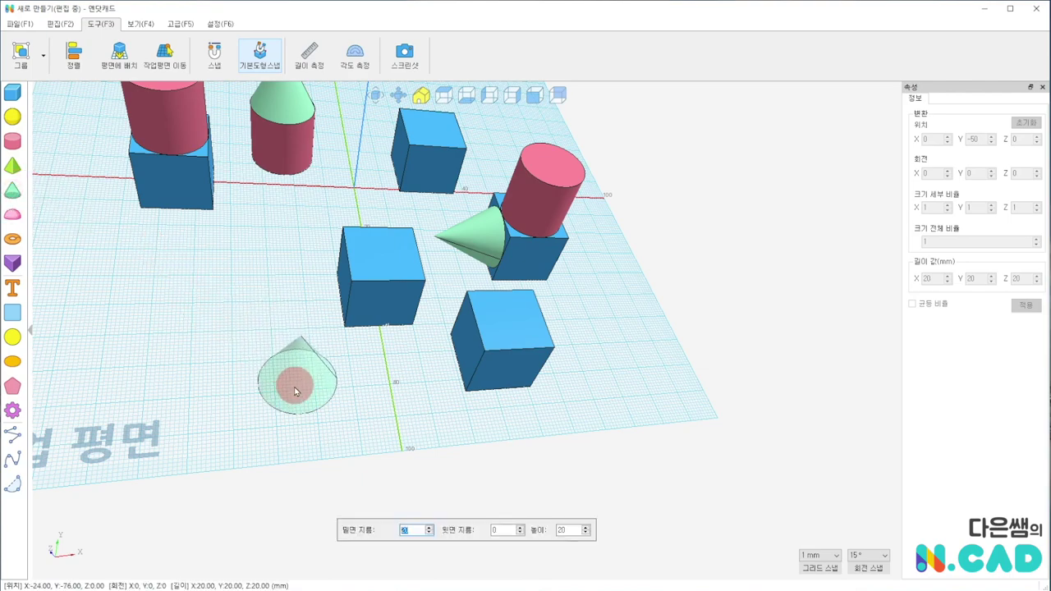
{"action": "mouse_move", "coordinate": [429, 411]}
{"action": "right_mouse_down"}
{"action": "mouse_move", "coordinate": [369, 405]}
{"action": "mouse_move", "coordinate": [369, 392]}
{"action": "right_mouse_up"}
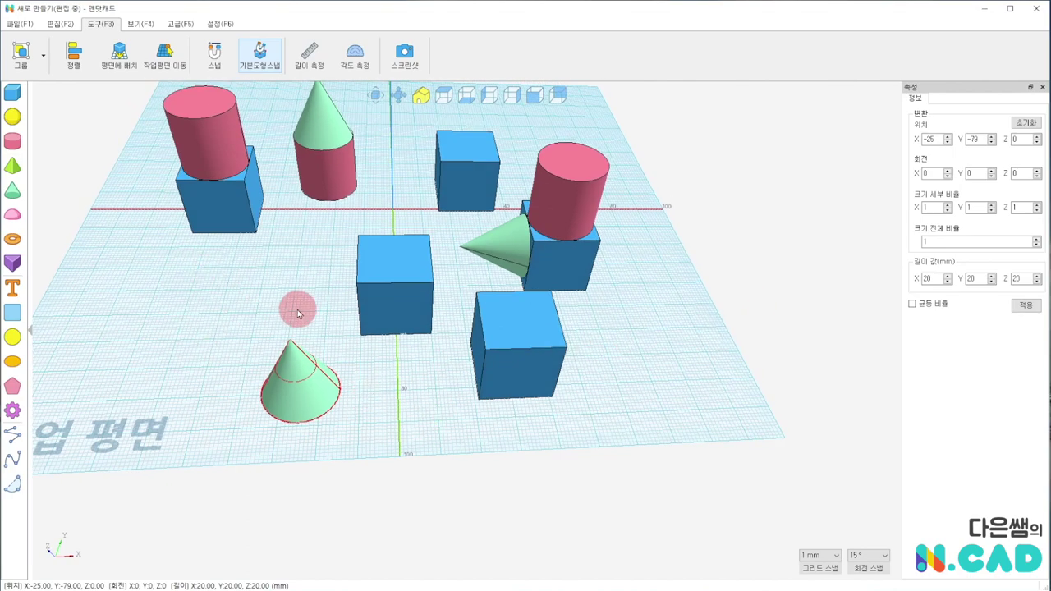
{"action": "right_click_drag", "start_coordinate": [294, 307], "coordinate": [291, 301]}
Snap the cone's base face onto the front-right cube's side face and apply
{"action": "left_click", "coordinate": [217, 63]}
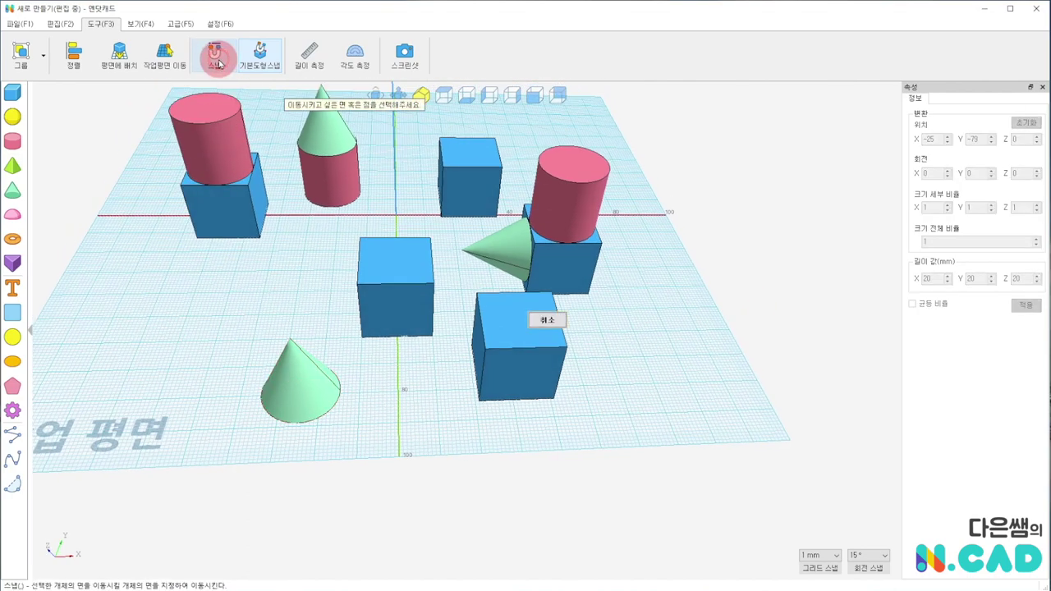
{"action": "mouse_move", "coordinate": [392, 407]}
{"action": "right_mouse_down"}
{"action": "mouse_move", "coordinate": [351, 321]}
{"action": "mouse_move", "coordinate": [263, 204]}
{"action": "right_mouse_up"}
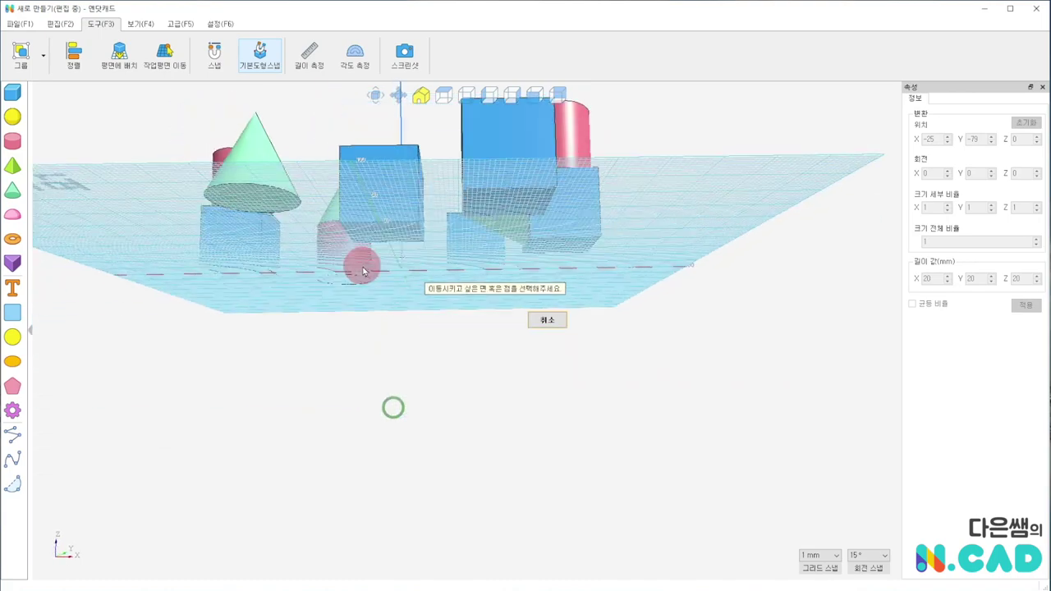
{"action": "left_click", "coordinate": [263, 204]}
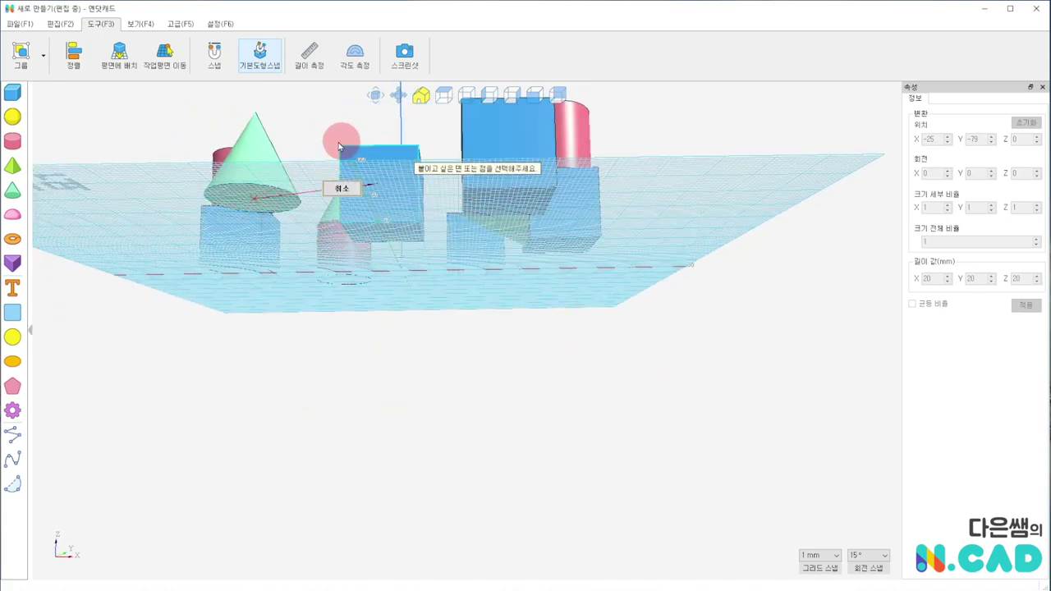
{"action": "right_click_drag", "start_coordinate": [329, 197], "coordinate": [380, 233]}
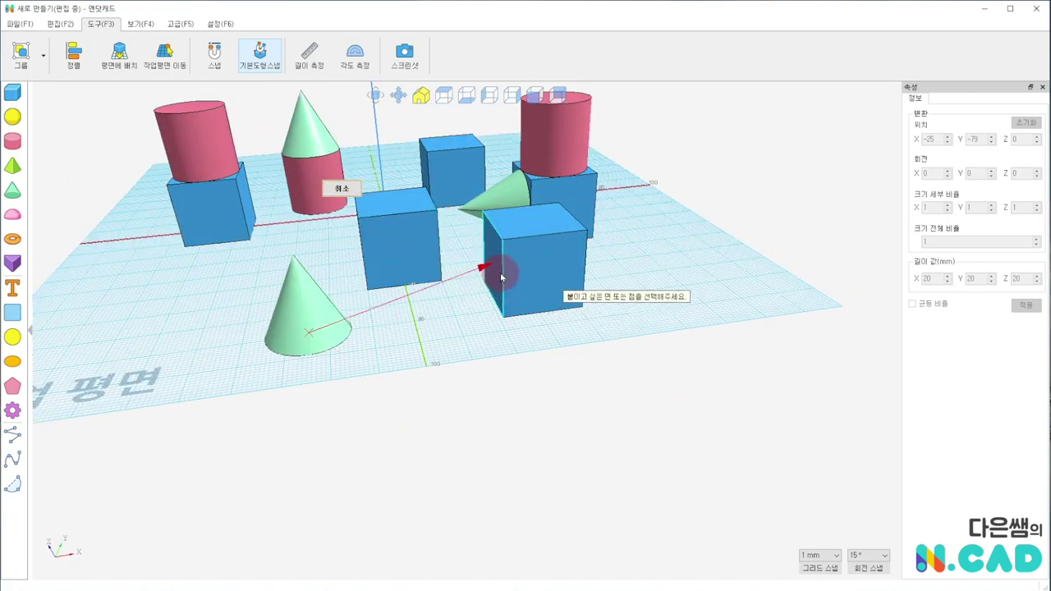
{"action": "left_click", "coordinate": [499, 268]}
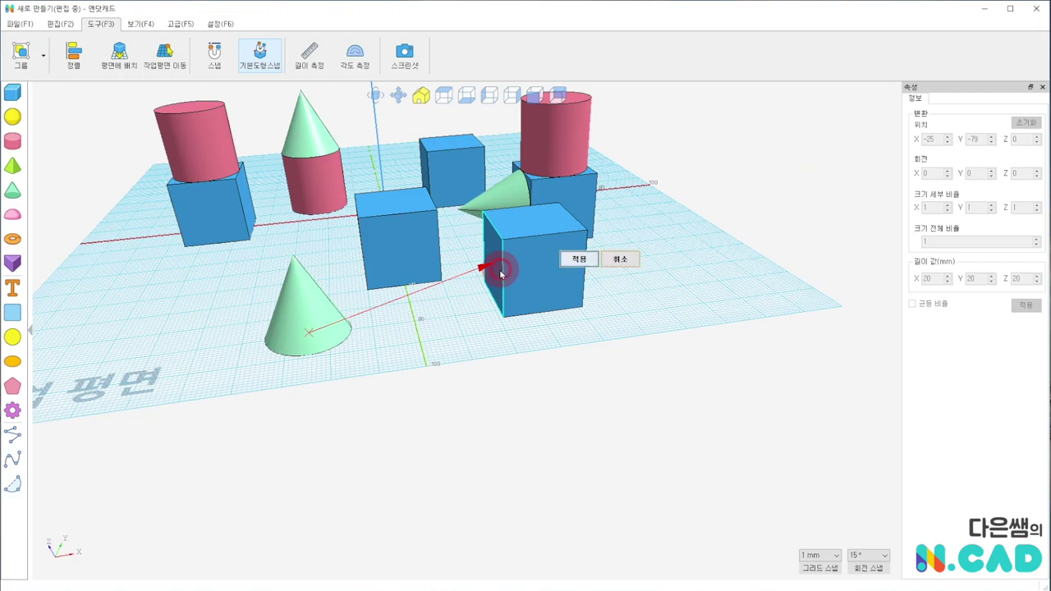
{"action": "left_click", "coordinate": [588, 262]}
{"action": "mouse_move", "coordinate": [368, 339]}
{"action": "right_mouse_down"}
{"action": "mouse_move", "coordinate": [540, 343]}
{"action": "mouse_move", "coordinate": [488, 387]}
{"action": "mouse_move", "coordinate": [342, 315]}
{"action": "right_mouse_up"}
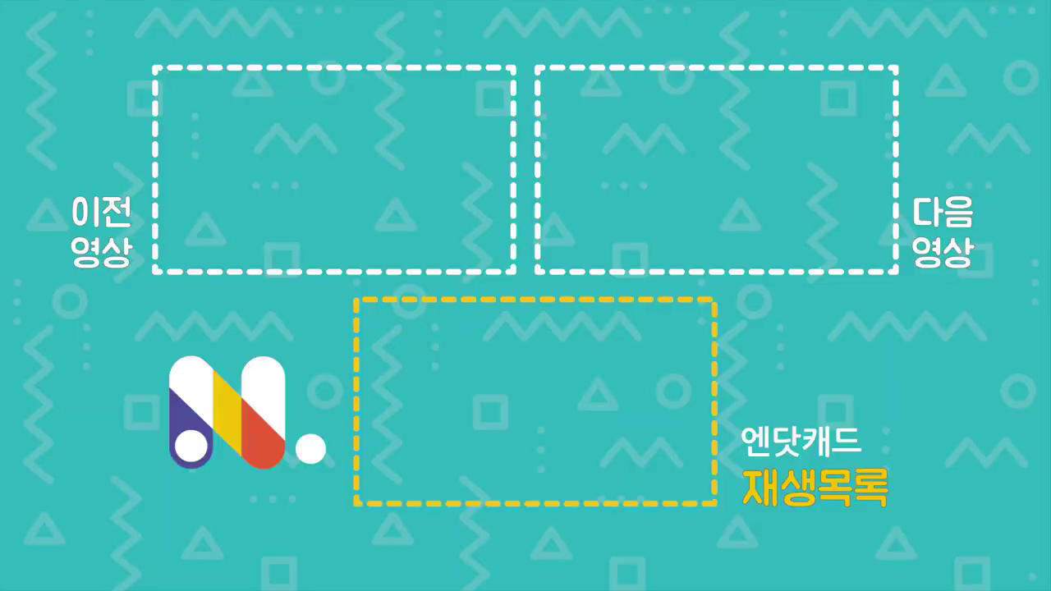